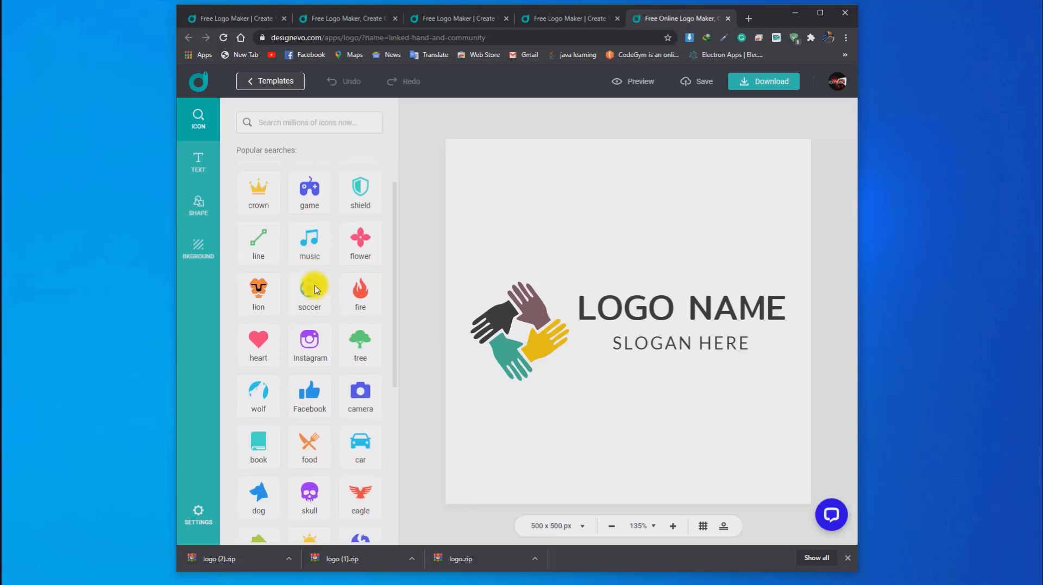
scroll(316, 290, "down", 5)
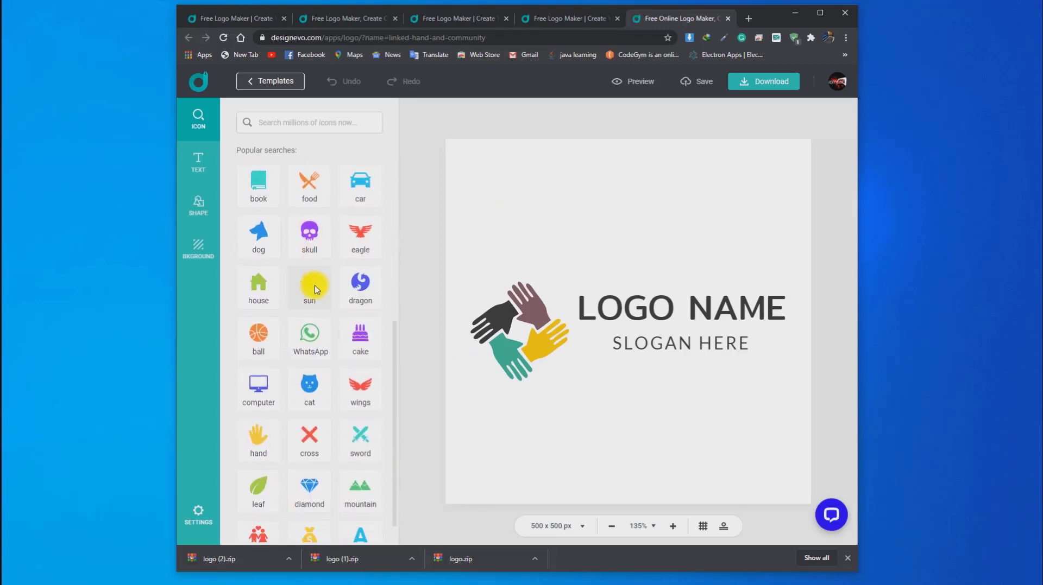
left_click(283, 131)
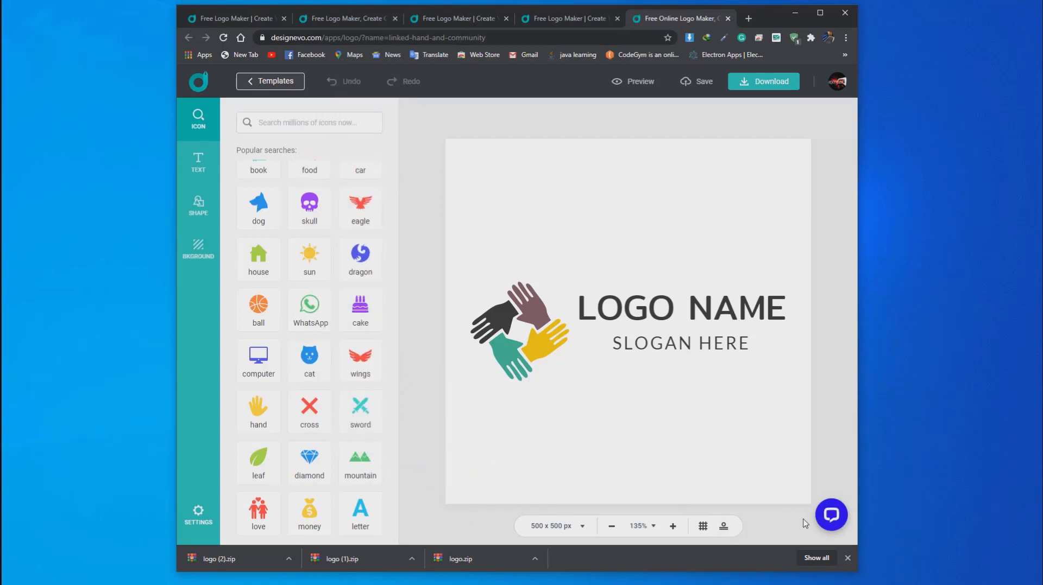
left_click(830, 517)
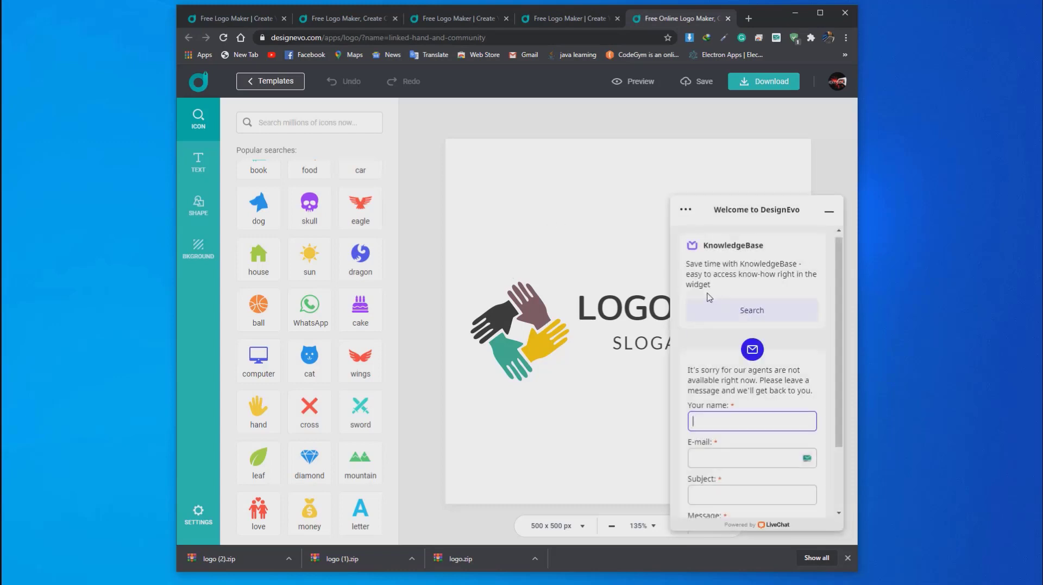
left_click(592, 237)
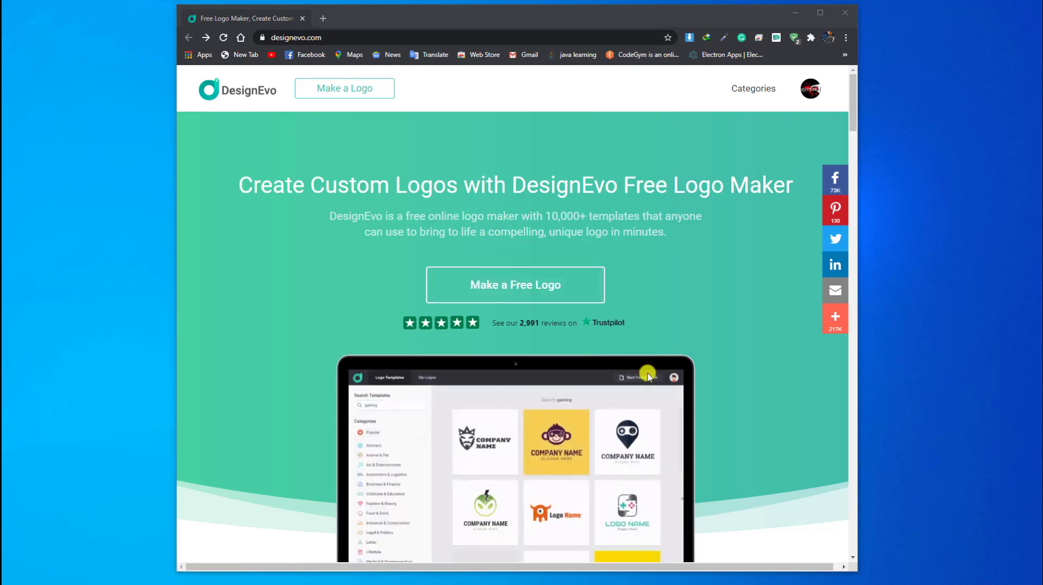
- Start making a free logo and show the Abstract category of logo templates
left_click(569, 164)
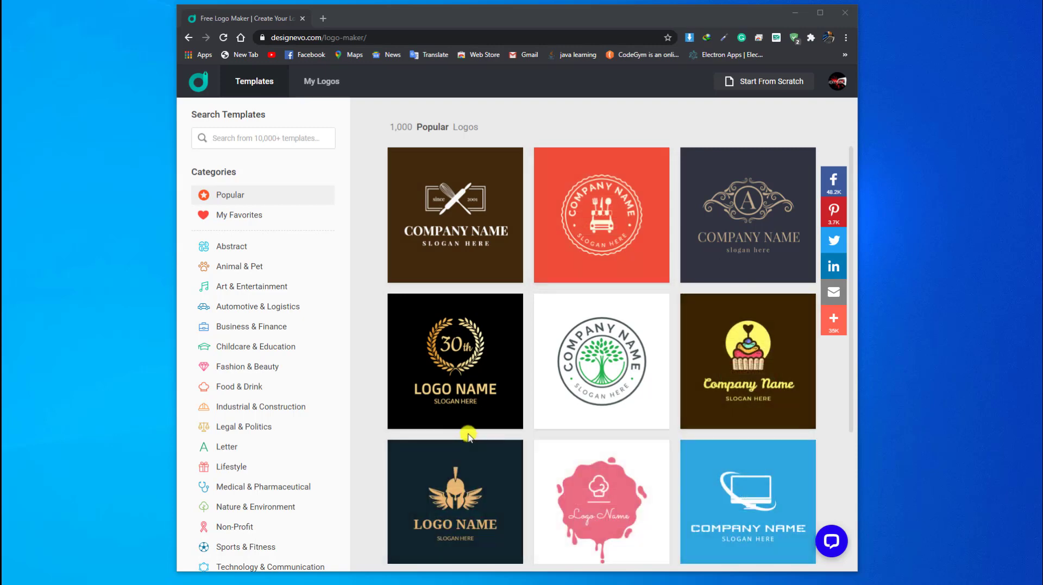
scroll(467, 431, "down", 3)
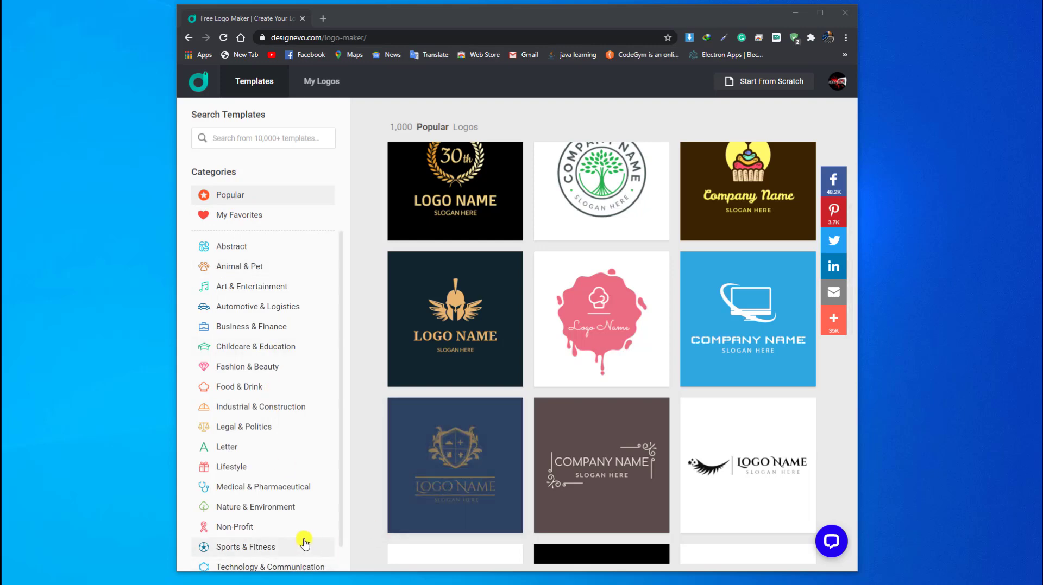
scroll(408, 415, "up", 4)
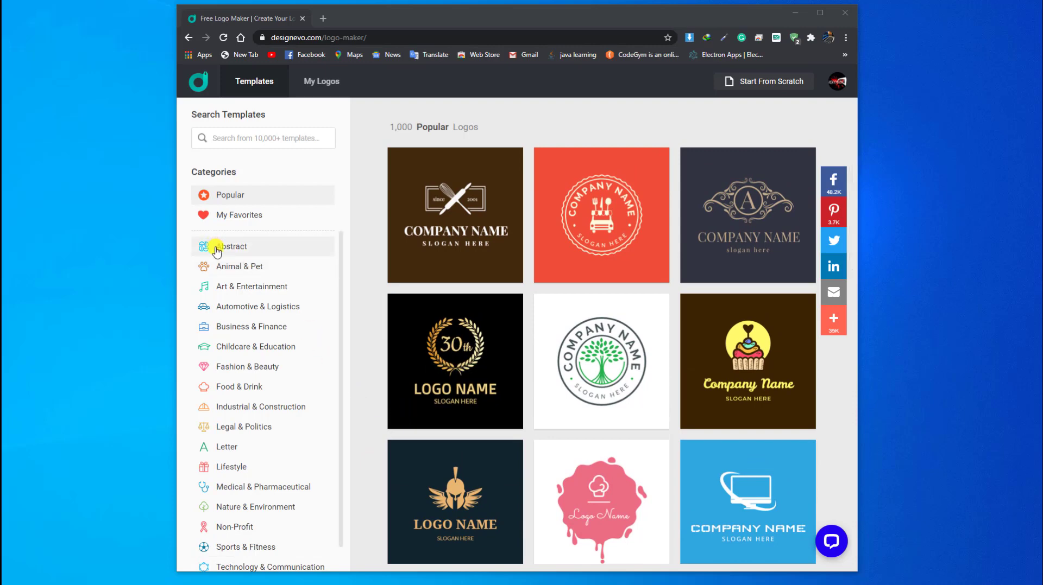
left_click(241, 253)
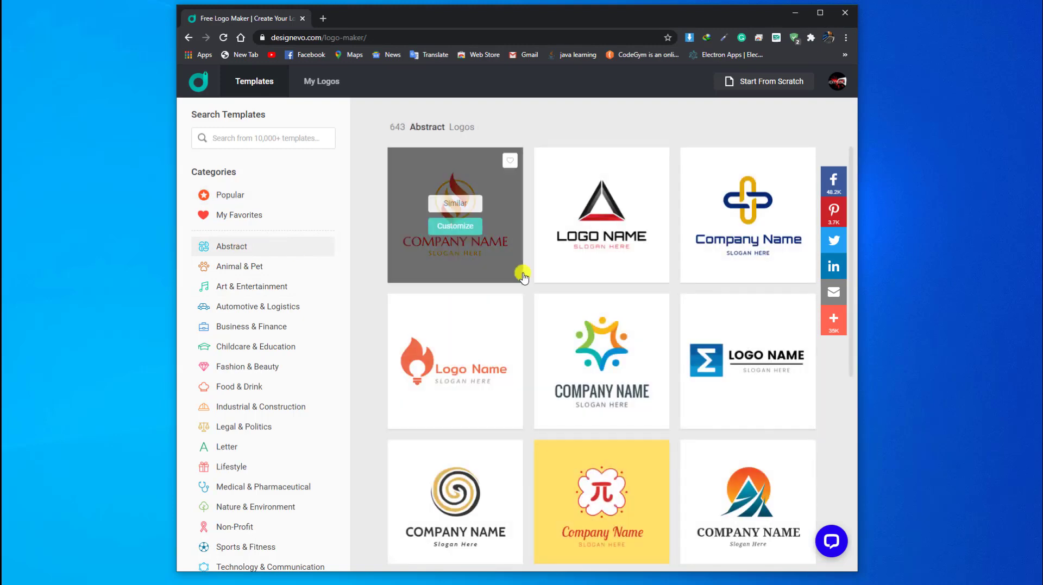
- Browse the Abstract logos and open the template with the white sigma on a blue square for customizing
scroll(575, 310, "down", 4)
scroll(549, 312, "down", 2)
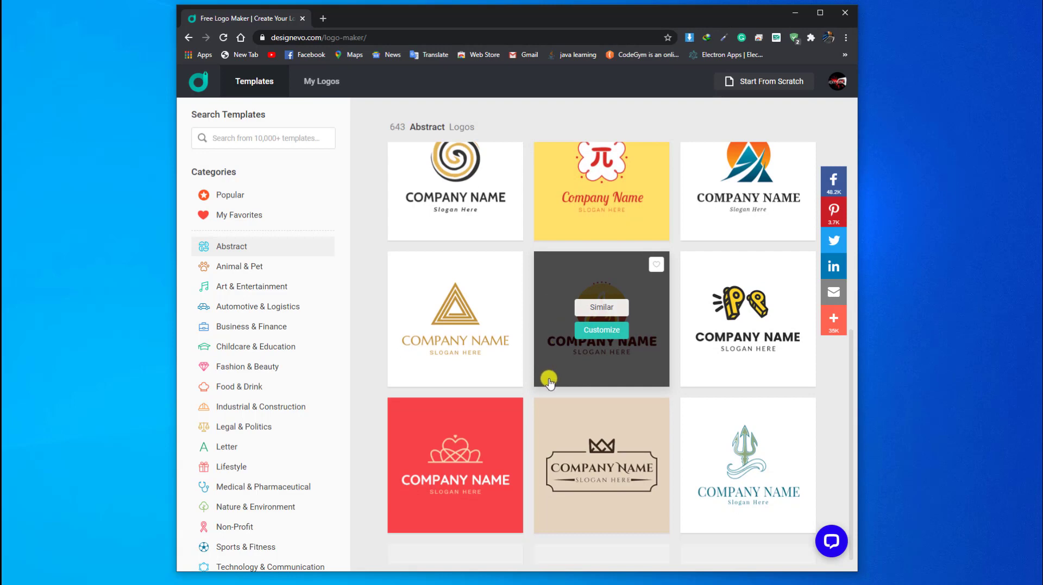
scroll(549, 380, "up", 4)
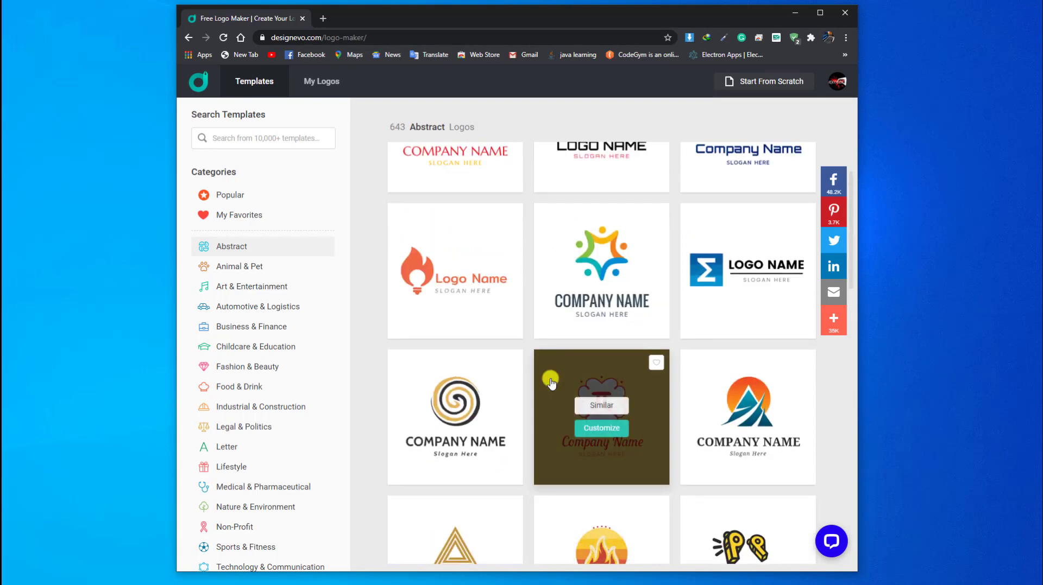
scroll(551, 383, "up", 2)
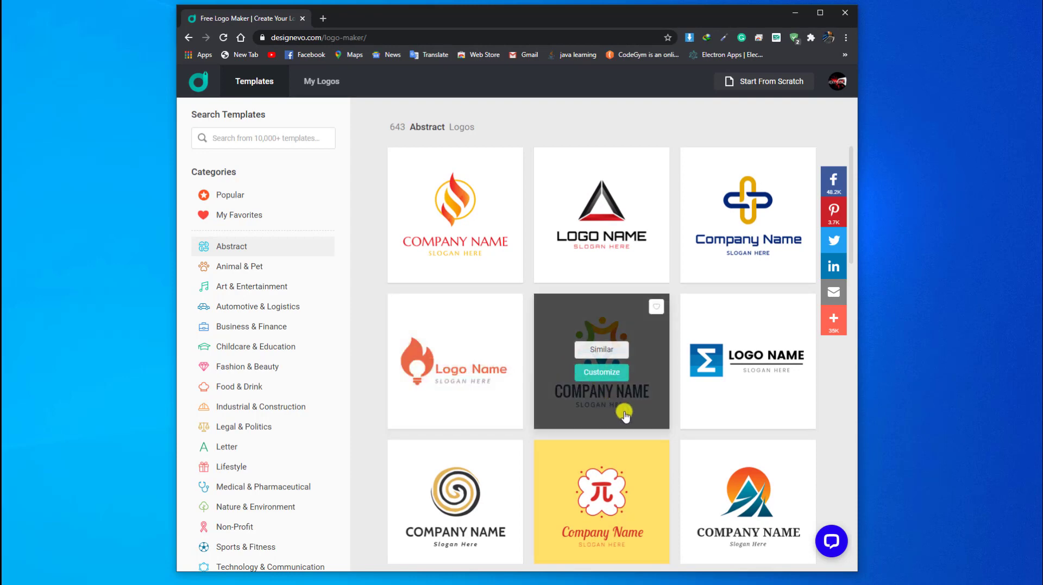
scroll(625, 414, "down", 10)
scroll(627, 407, "up", 8)
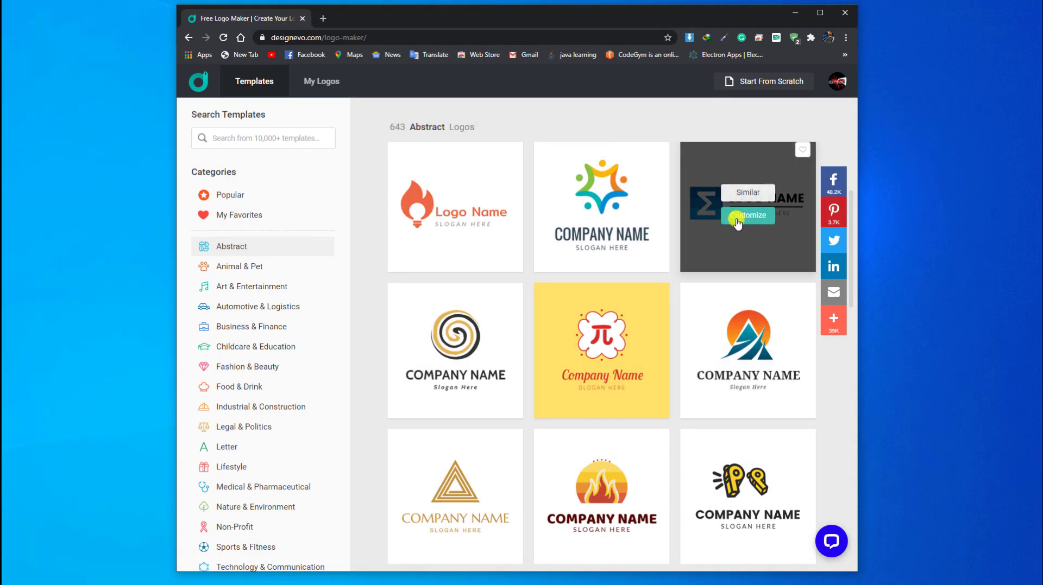
left_click(738, 224)
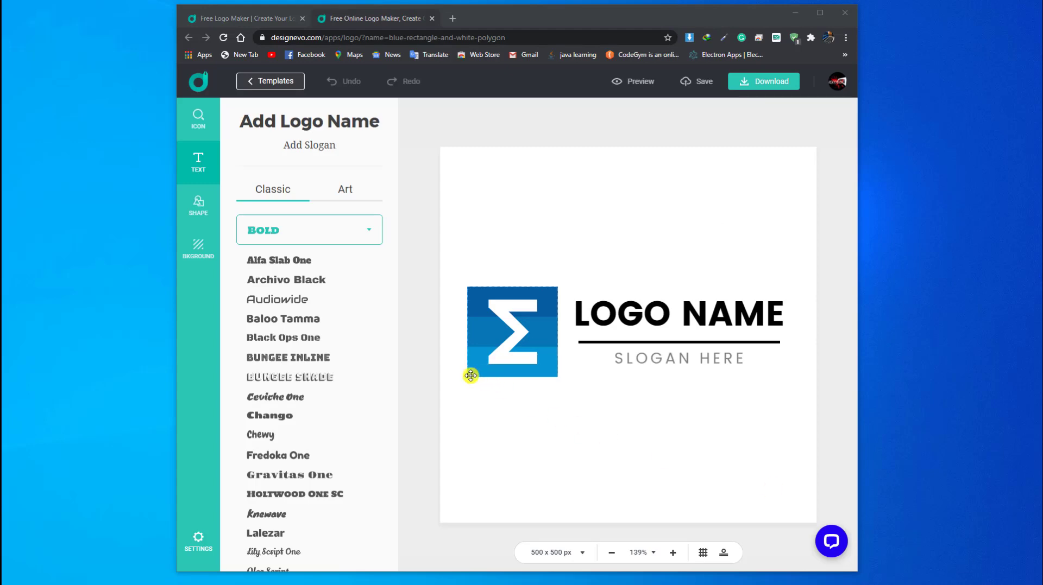
- Try the Bungee Inline and Chango fonts on the LOGO NAME text, and set it to Ceviche One
left_click(632, 314)
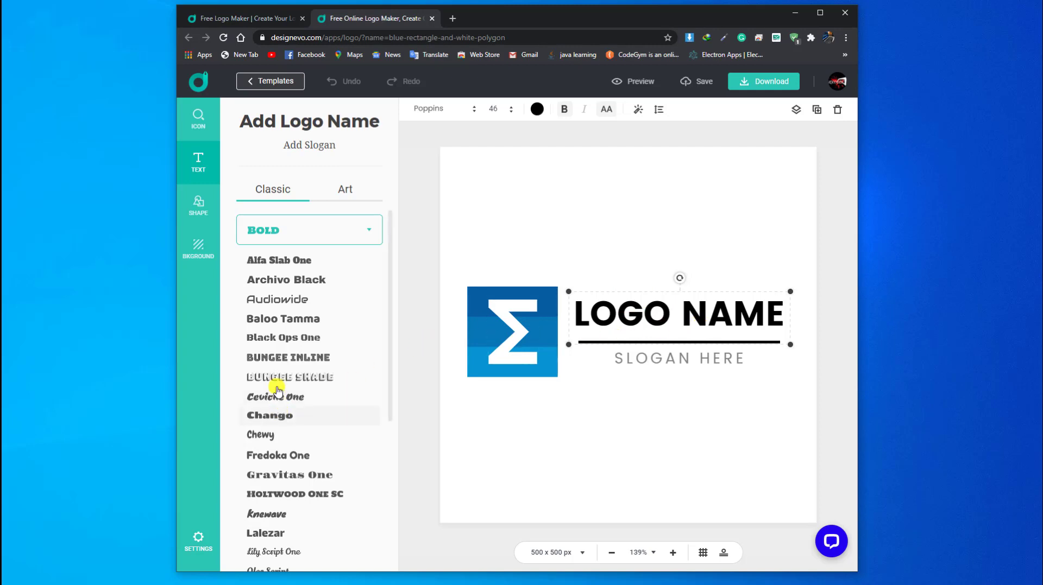
left_click(275, 361)
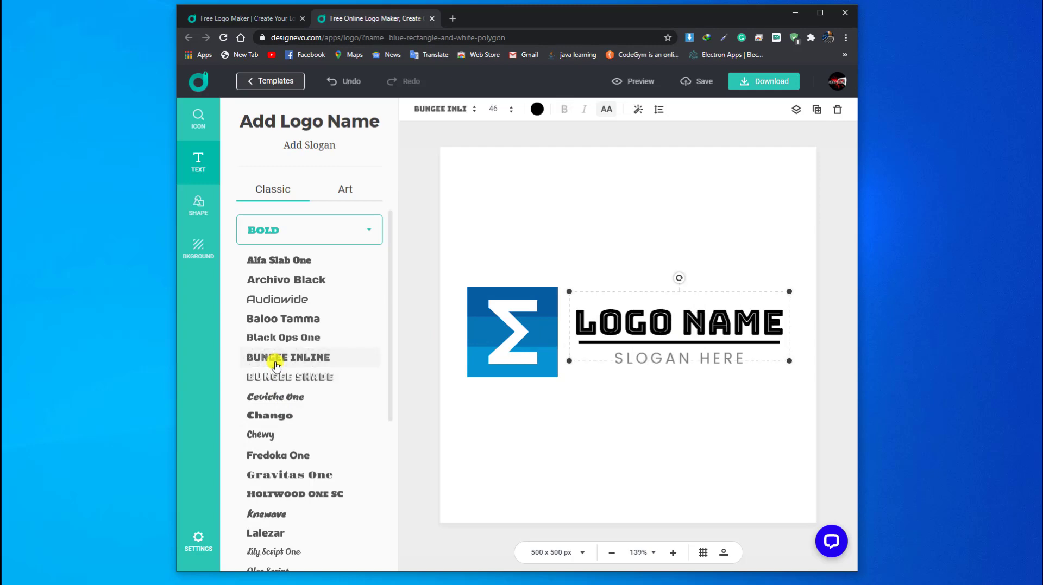
left_click(259, 422)
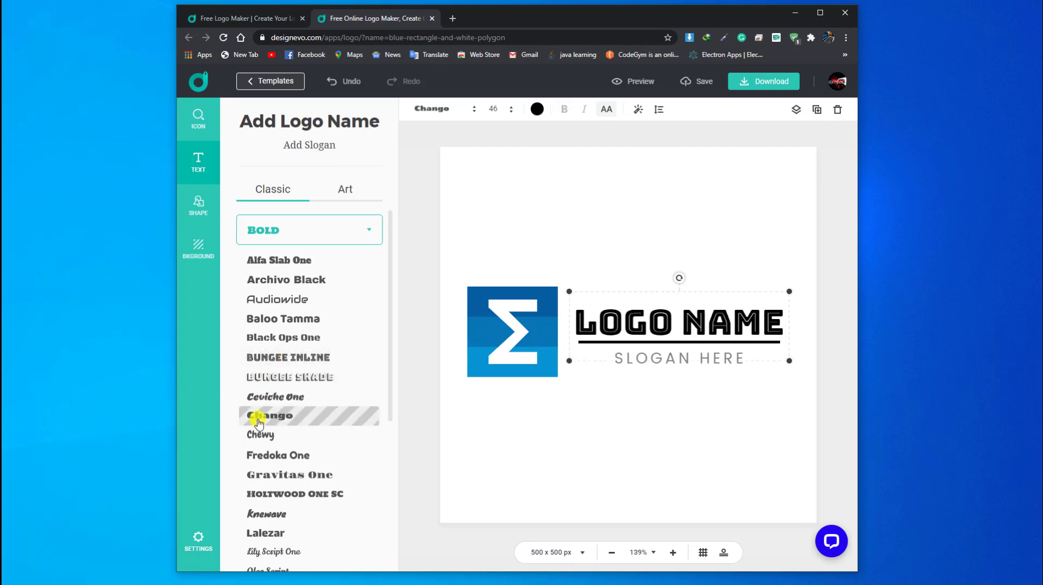
left_click(276, 400)
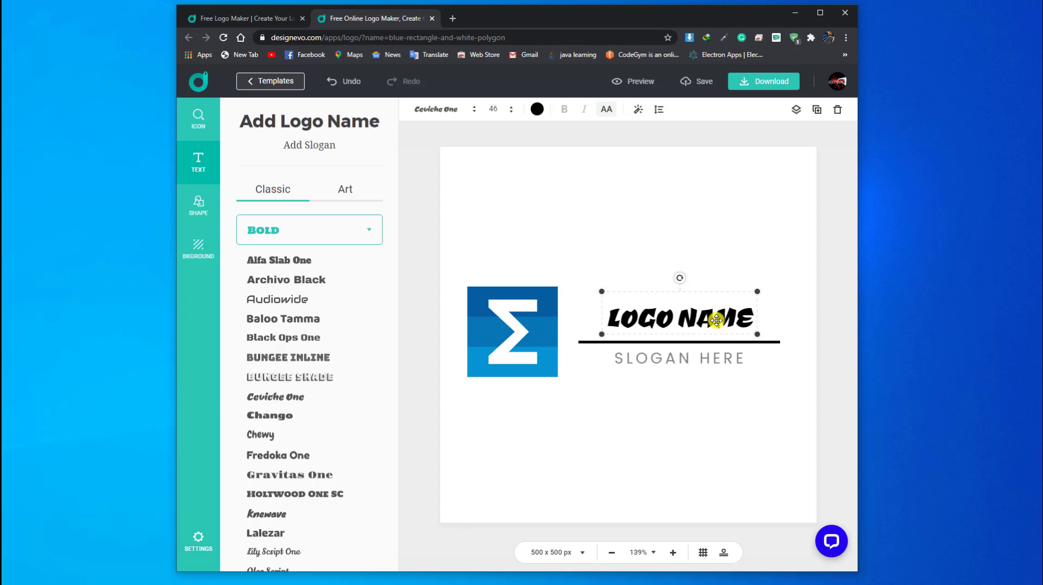
- Replace the LOGO NAME text with IQCODEC
double_click(742, 320)
key("Right")
key("BackSpace")
key("BackSpace")
key("BackSpace")
key("BackSpace")
key("BackSpace")
key("BackSpace")
key("BackSpace")
key("BackSpace")
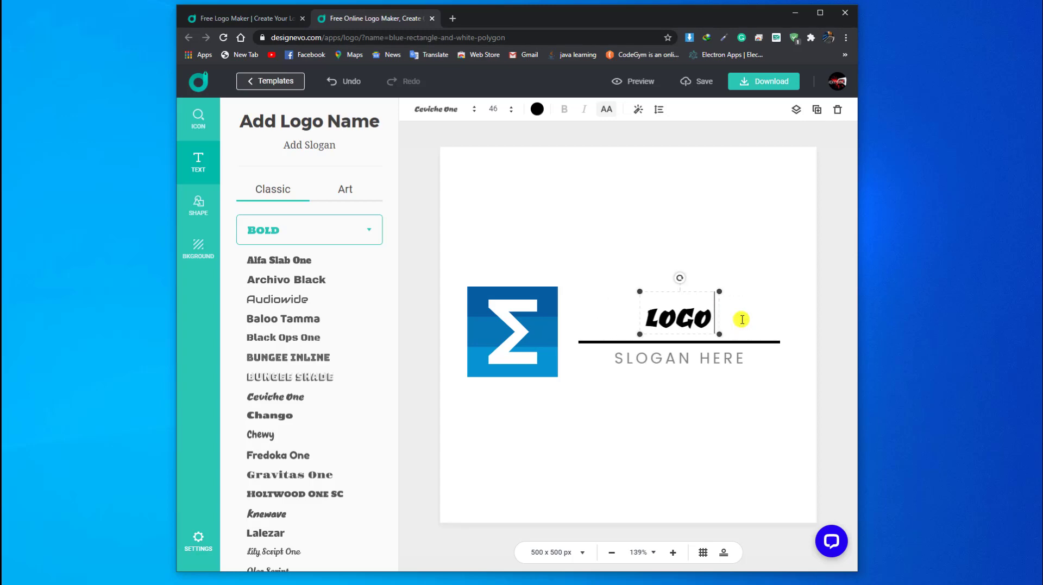
key("BackSpace")
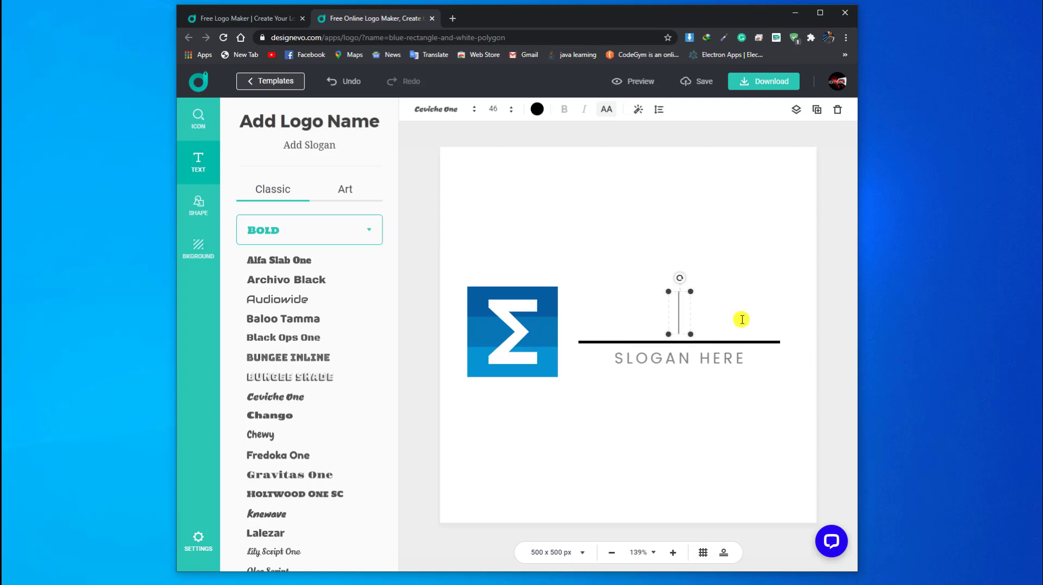
type("IQ")
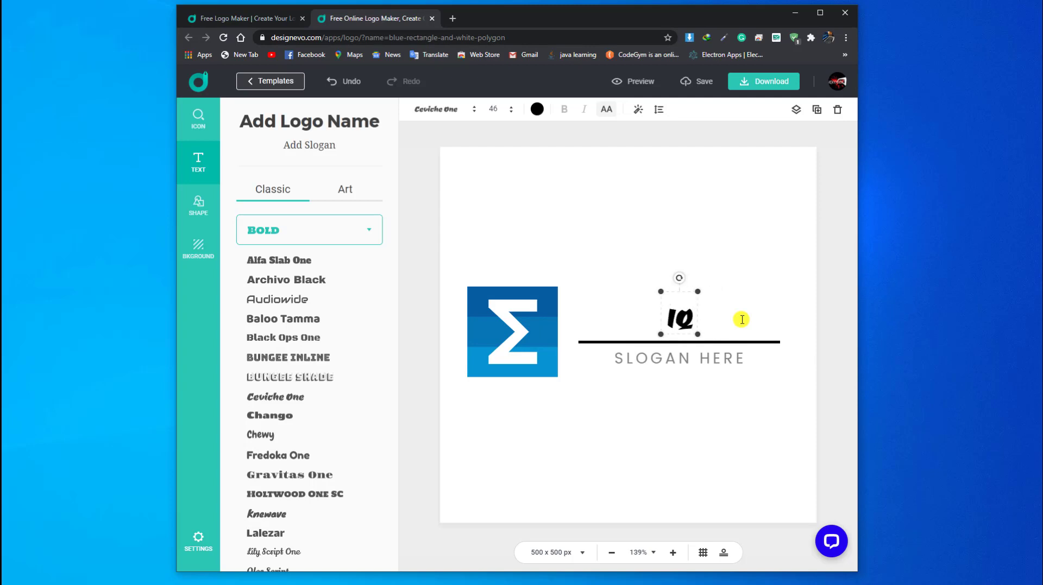
type("CODE")
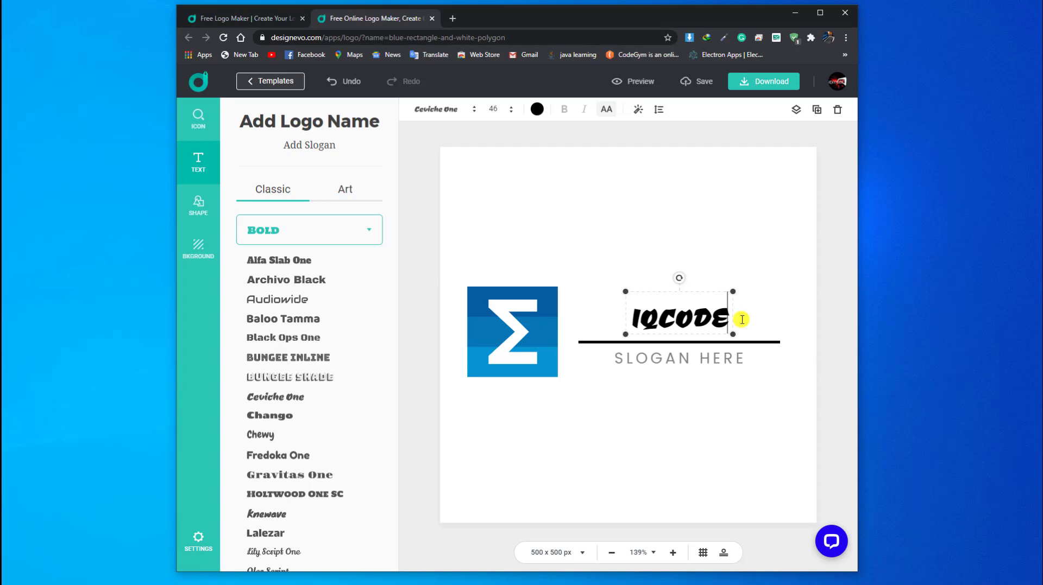
type("C")
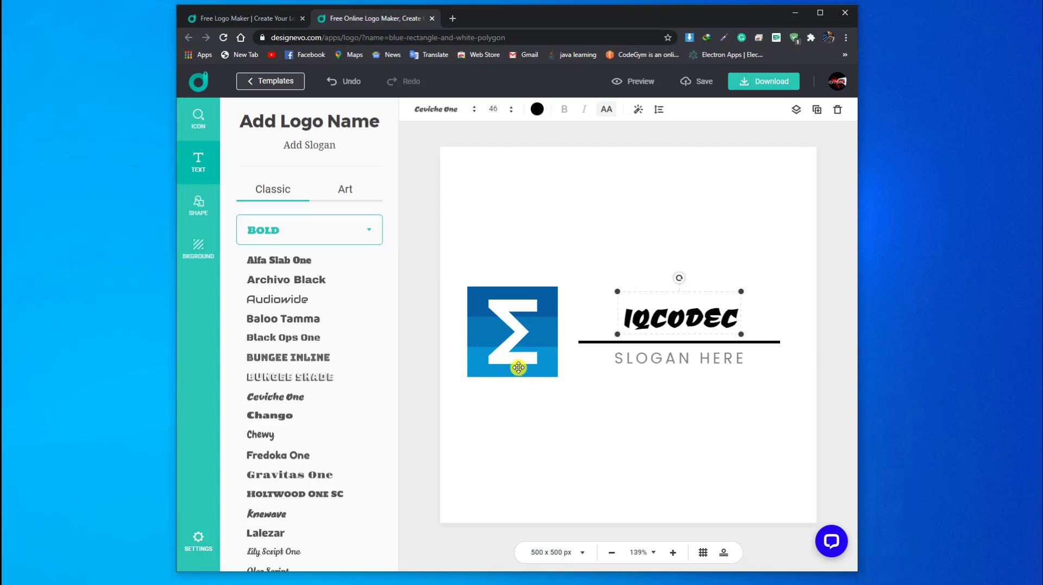
- Delete the white sigma symbol from the blue square and move the square slightly closer to the logo text
left_click(516, 318)
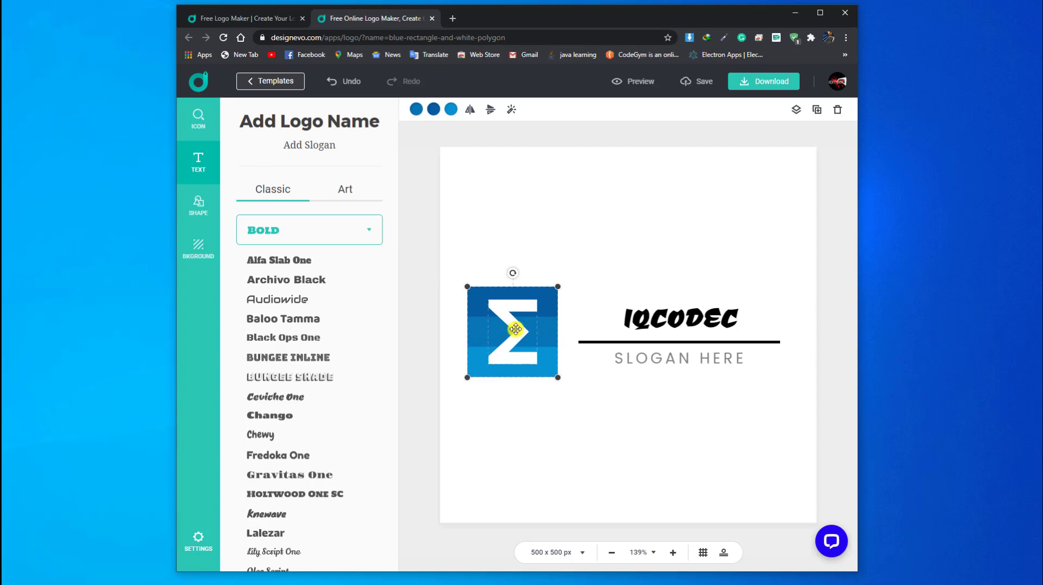
left_click_drag(515, 329, 516, 327)
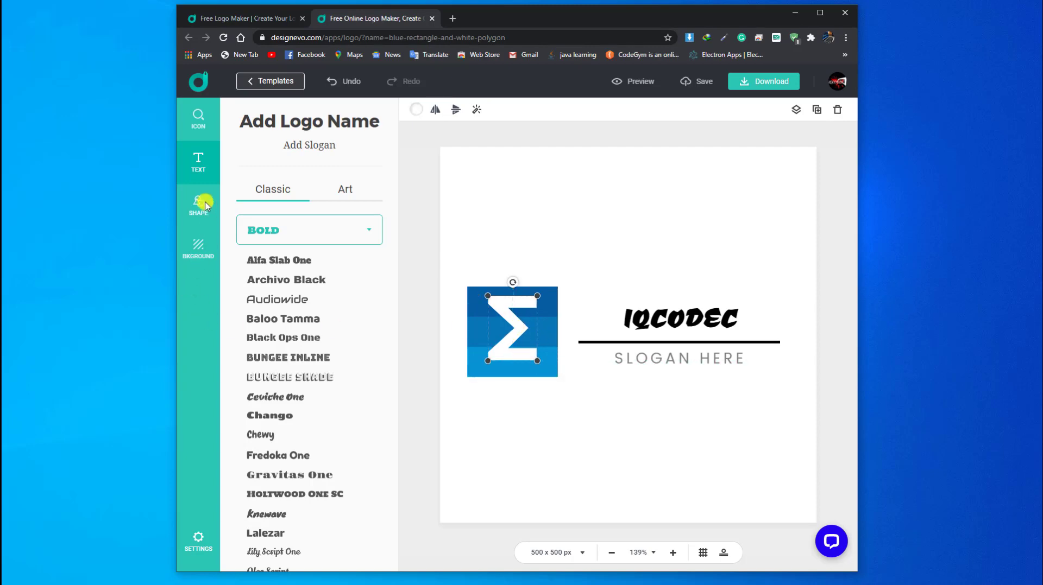
left_click_drag(510, 312, 583, 257)
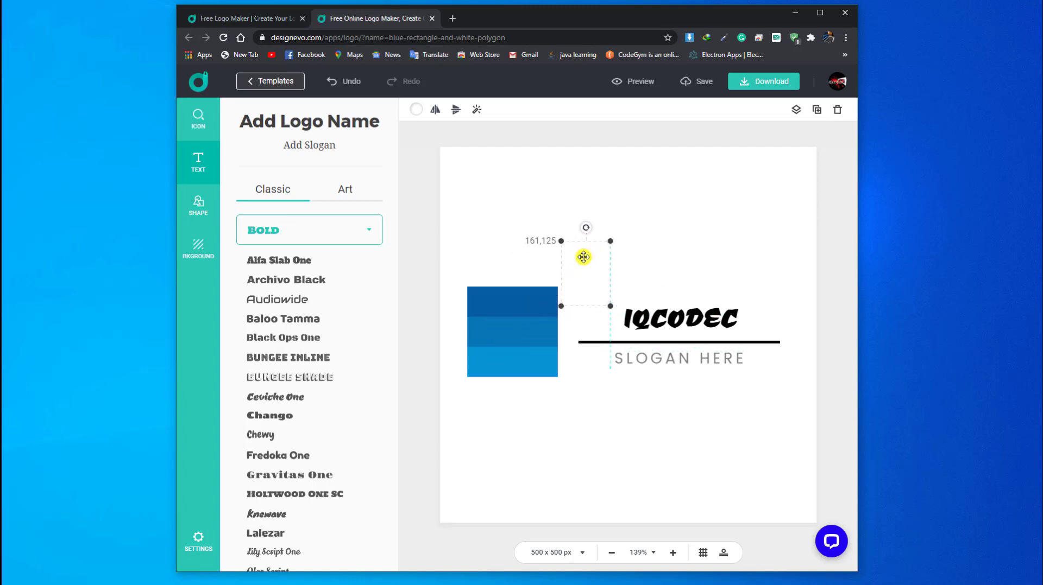
right_click(583, 257)
left_click(568, 234)
left_click(568, 235)
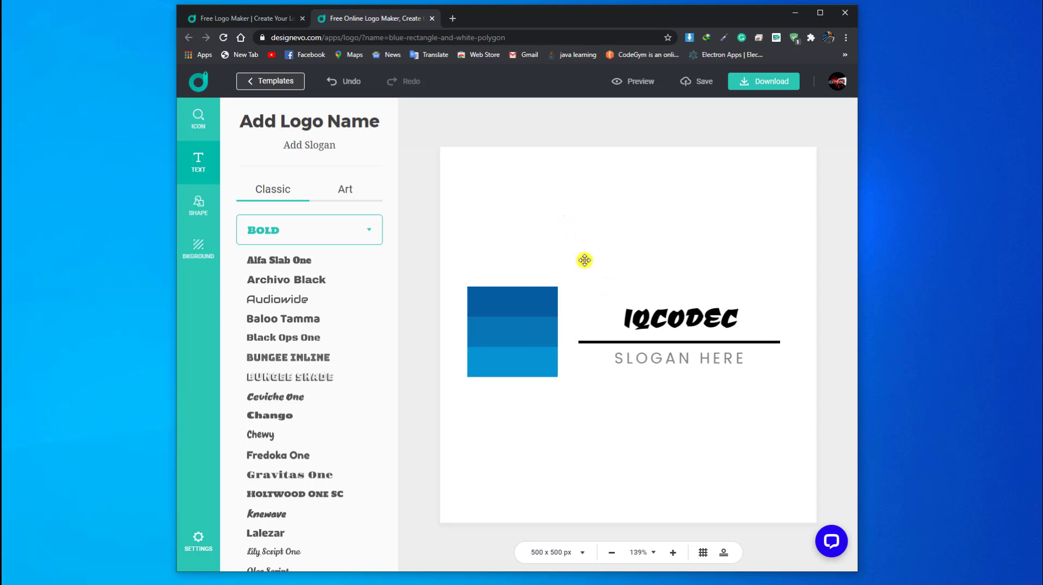
left_click(585, 260)
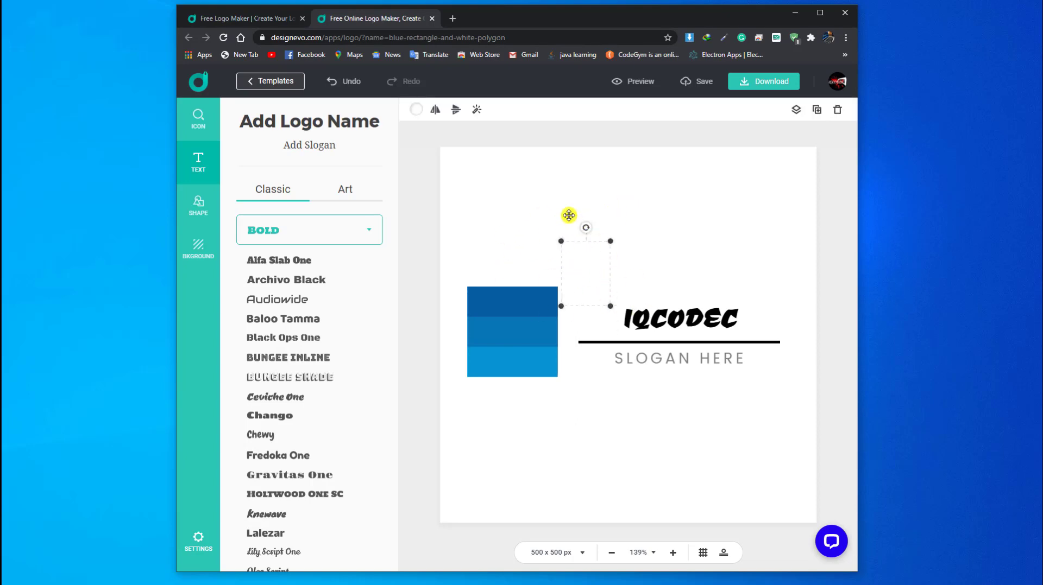
left_click(836, 112)
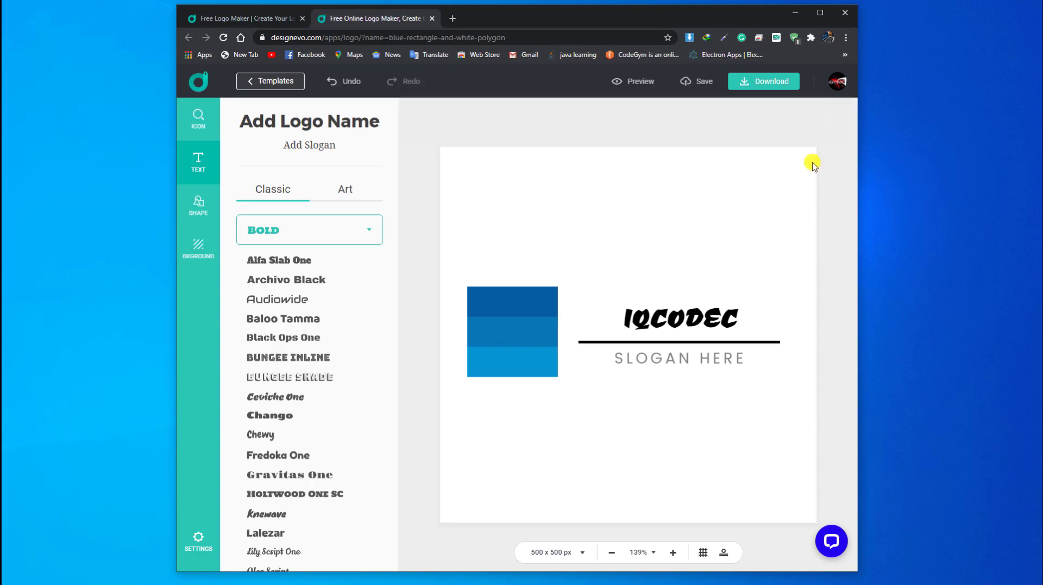
left_click(519, 309)
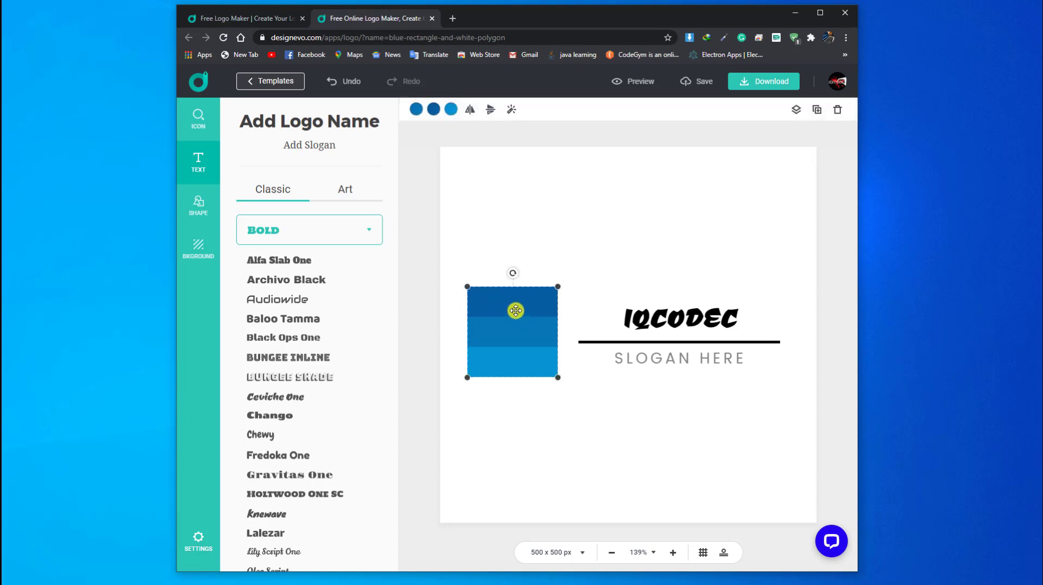
left_click_drag(507, 303, 521, 304)
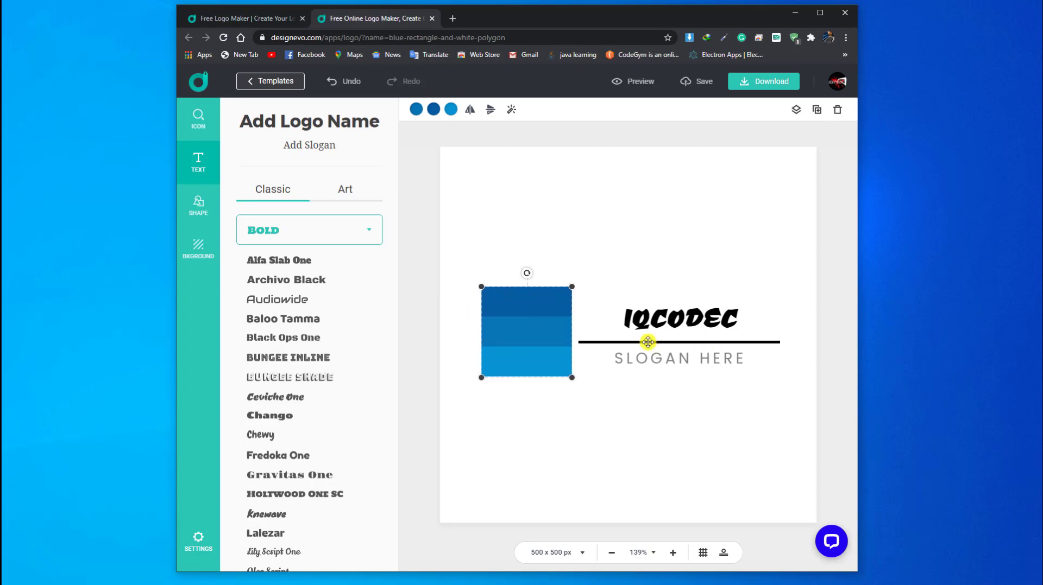
- Replace the SLOGAN HERE text under the line with YOUTUBE CHANELL
left_click(645, 353)
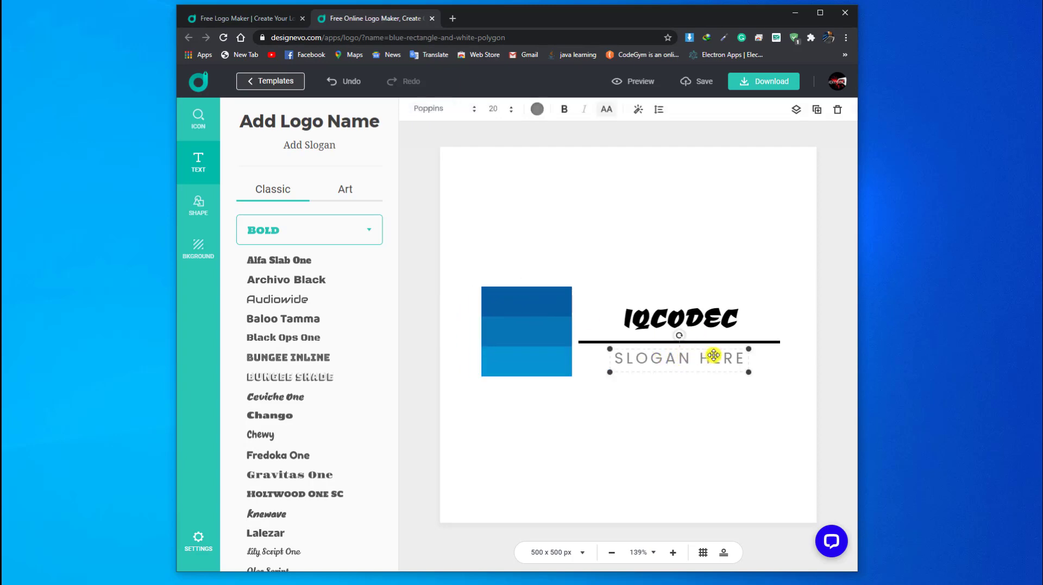
left_click(742, 360)
key("BackSpace")
key("BackSpace")
key("BackSpace")
key("BackSpace")
key("BackSpace")
key("BackSpace")
key("BackSpace")
key("BackSpace")
key("BackSpace")
key("BackSpace")
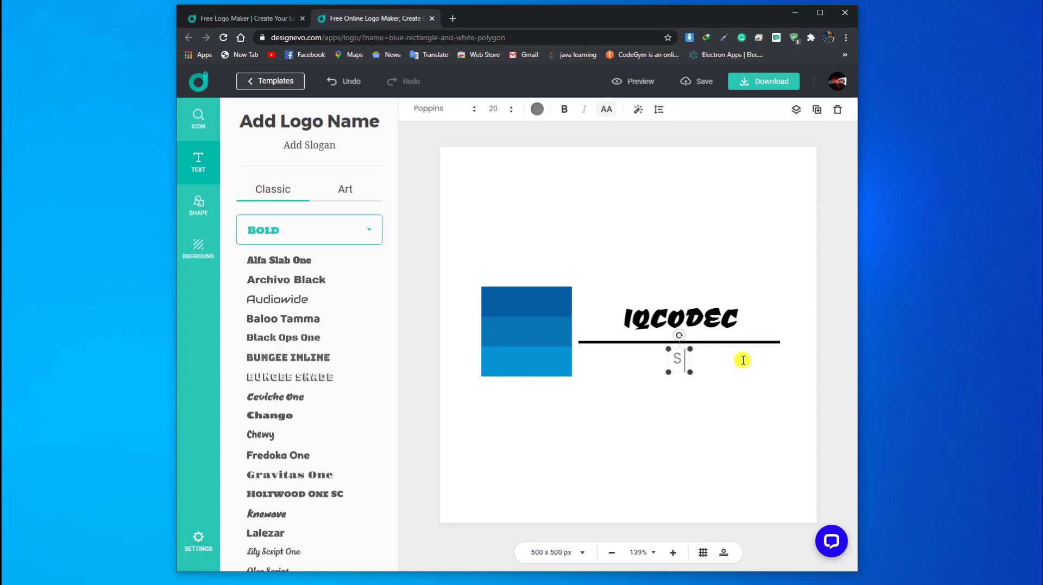
type("YOUTUBE CHANELL")
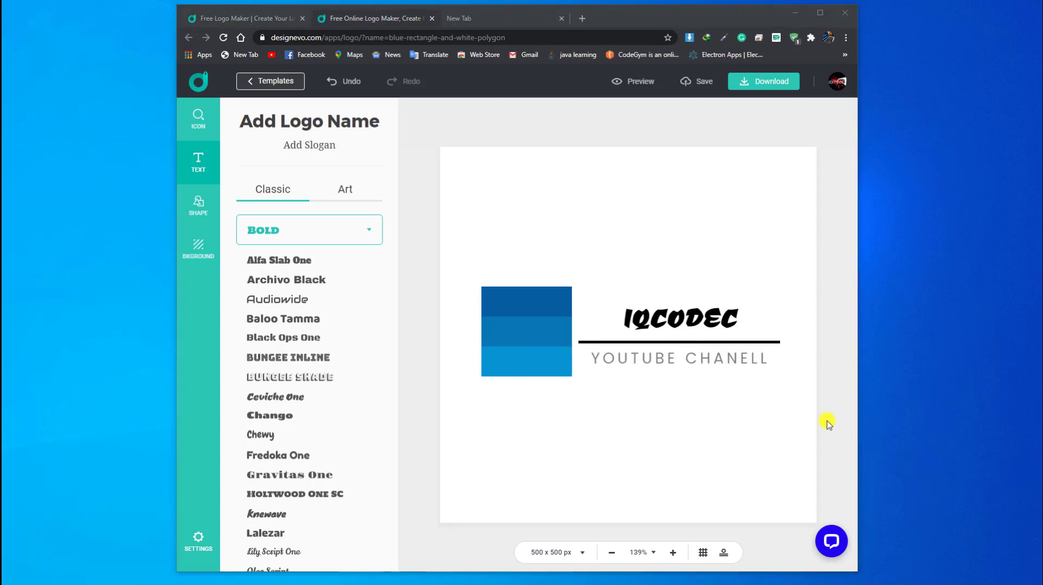
- Remove the extra final L from the slogan so it reads YOUTUBE CHANEL
left_click(769, 357)
double_click(765, 357)
double_click(766, 357)
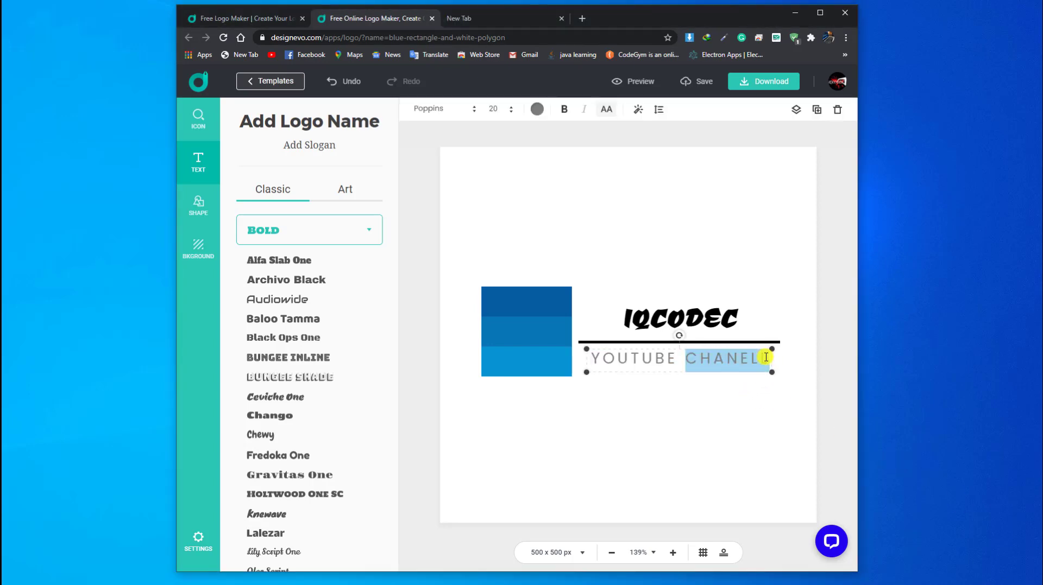
left_click(766, 357)
key("BackSpace")
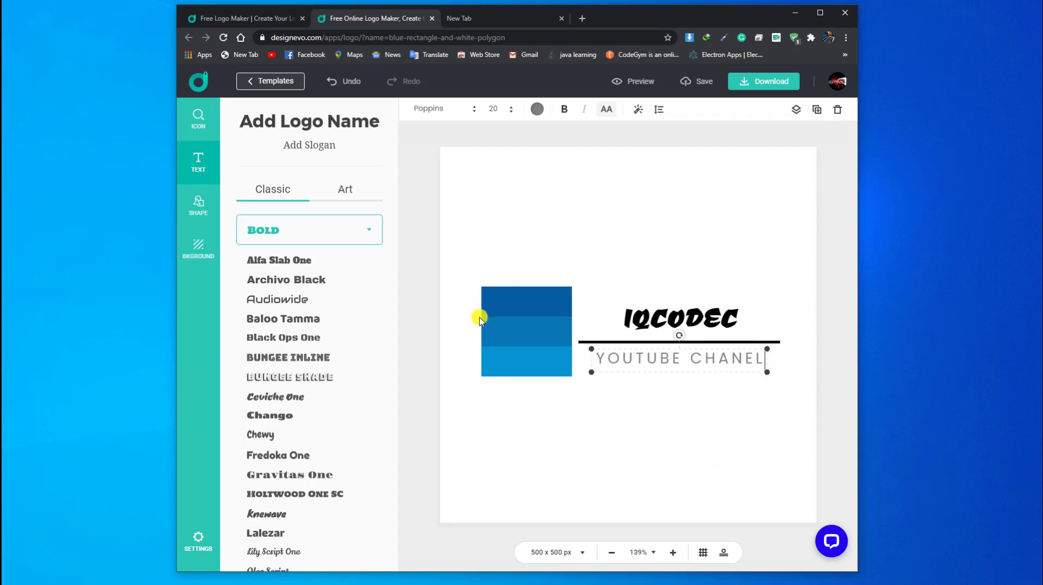
- Find YouTube icons and place the solid black rounded play-button icon centred on the blue square
left_click(197, 125)
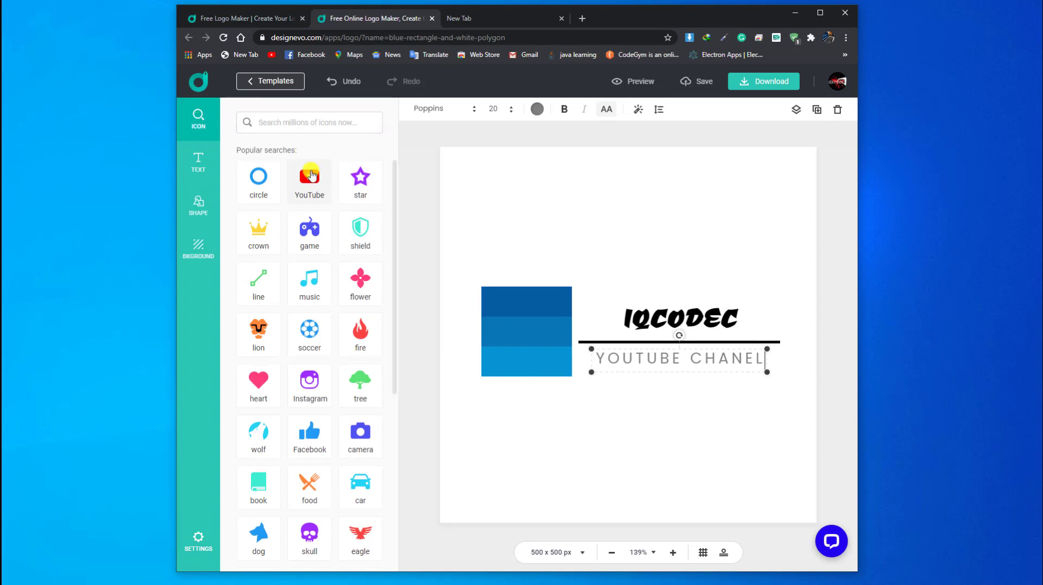
left_click(310, 176)
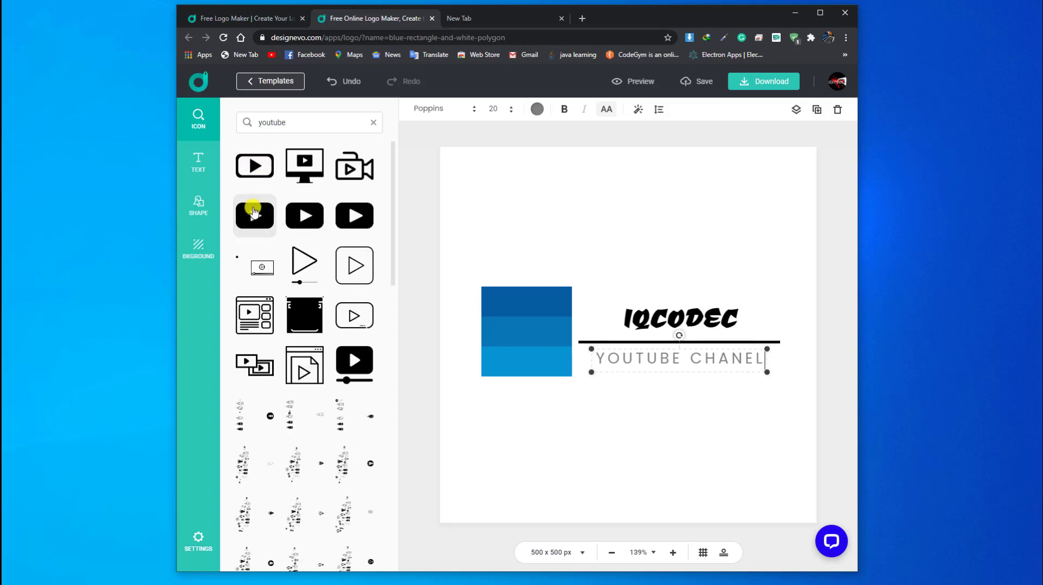
left_click(253, 210)
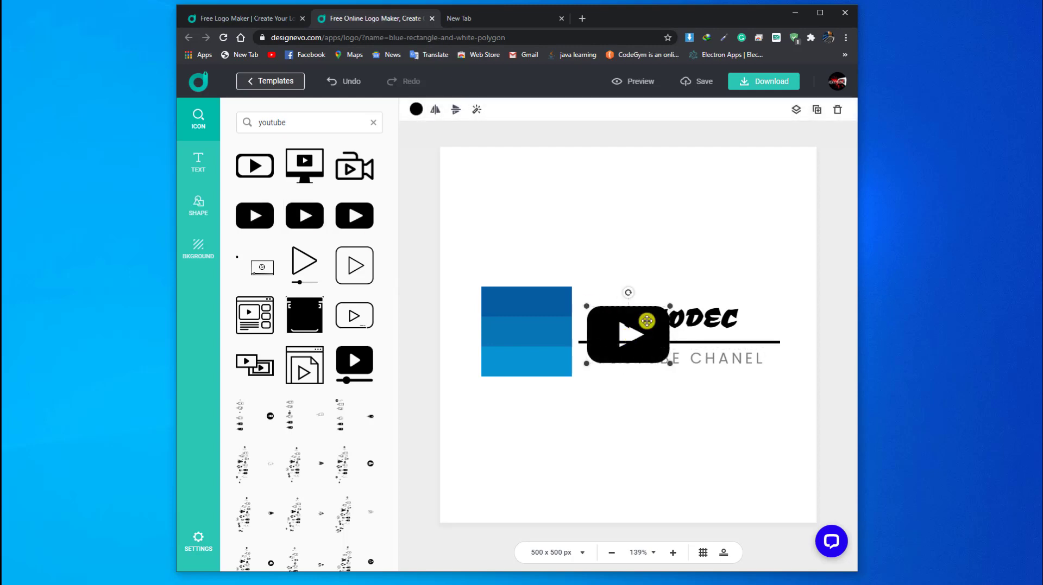
left_click_drag(643, 321, 546, 316)
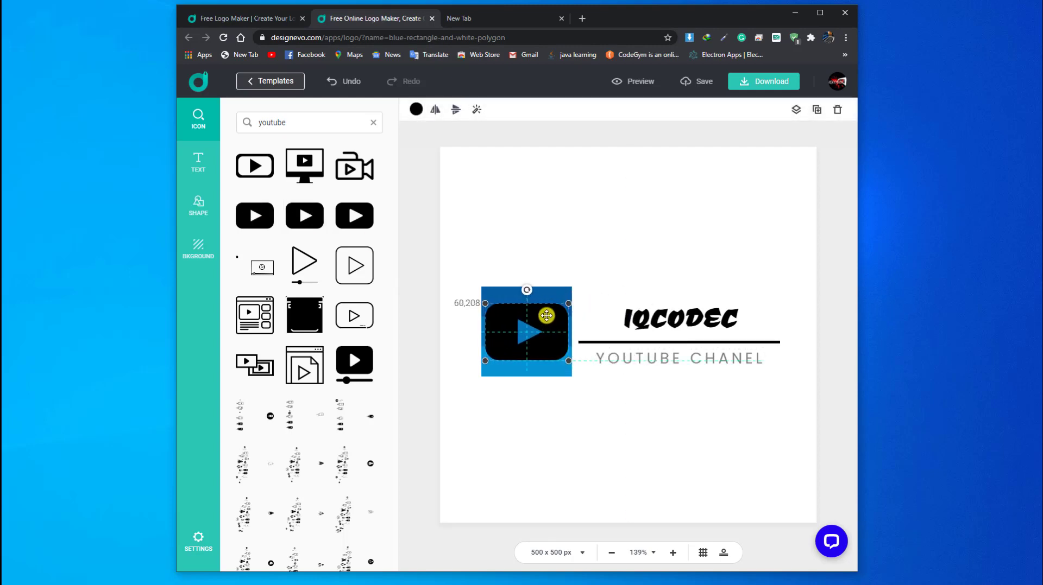
- Nudge the blue square toward the logo text and re-centre the play-button icon on it
left_click(543, 293)
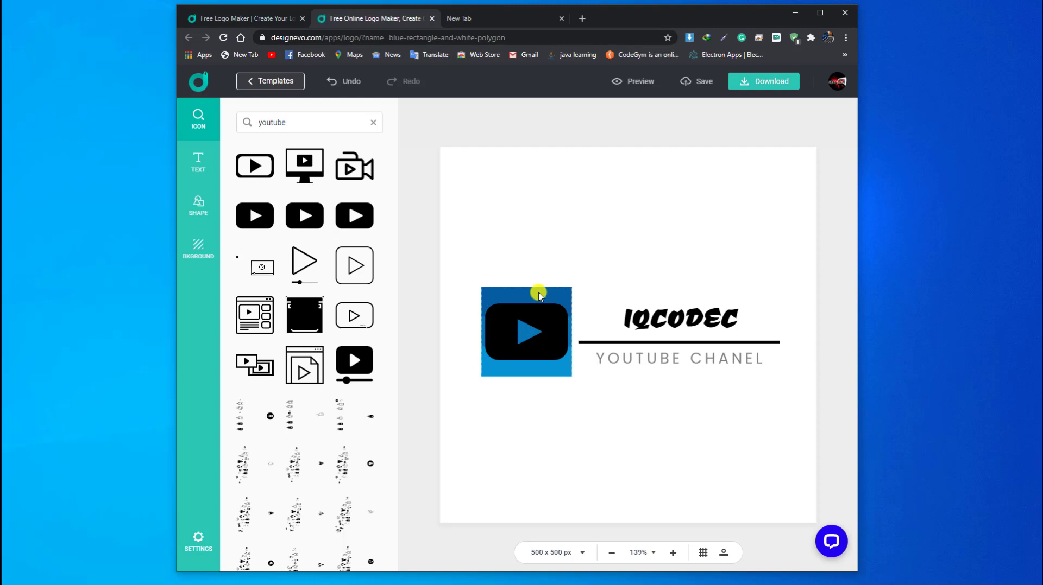
left_click_drag(538, 292, 539, 318)
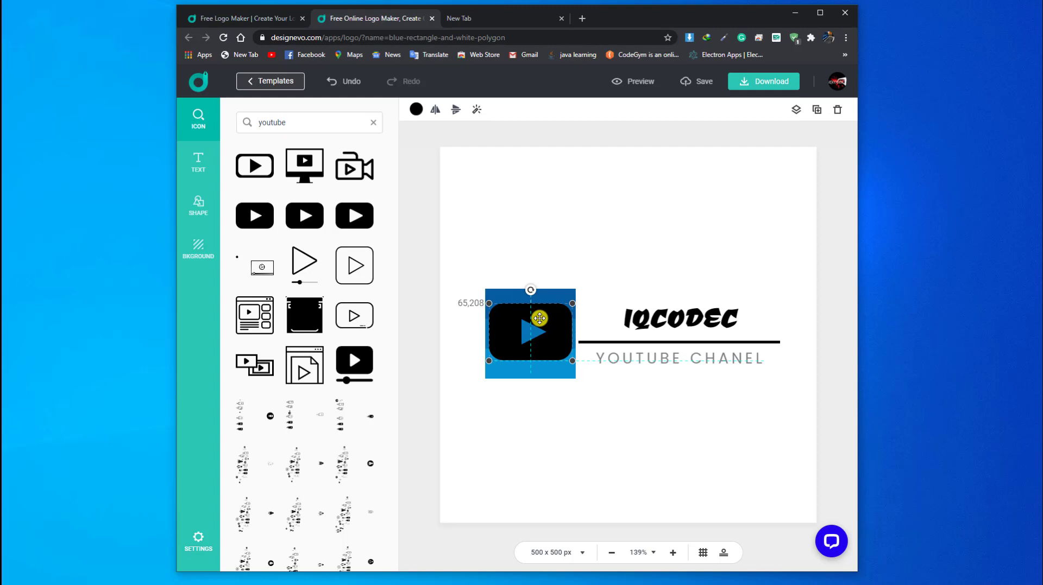
left_click_drag(540, 319, 540, 320)
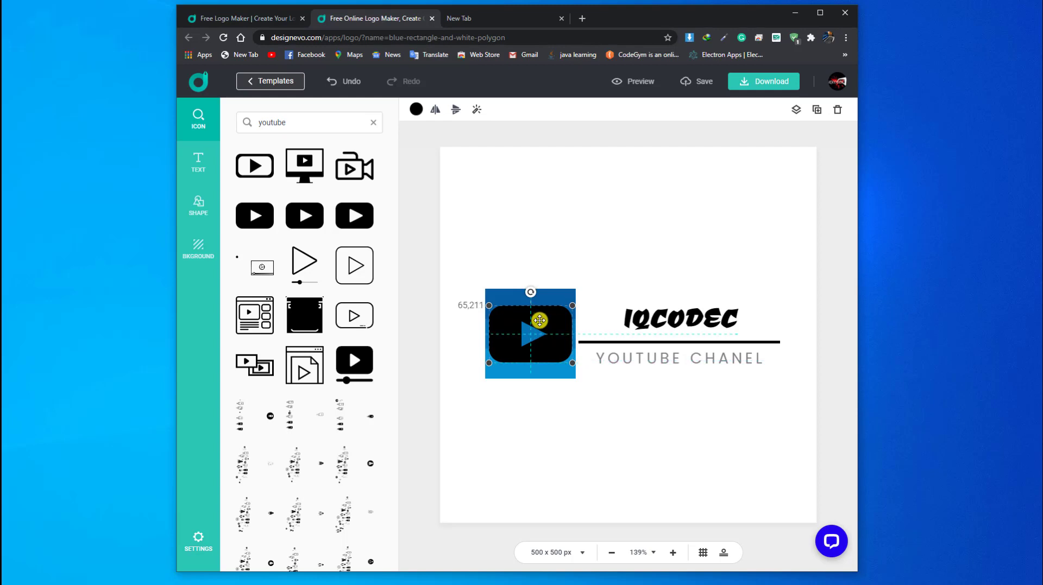
left_click_drag(539, 321, 539, 321)
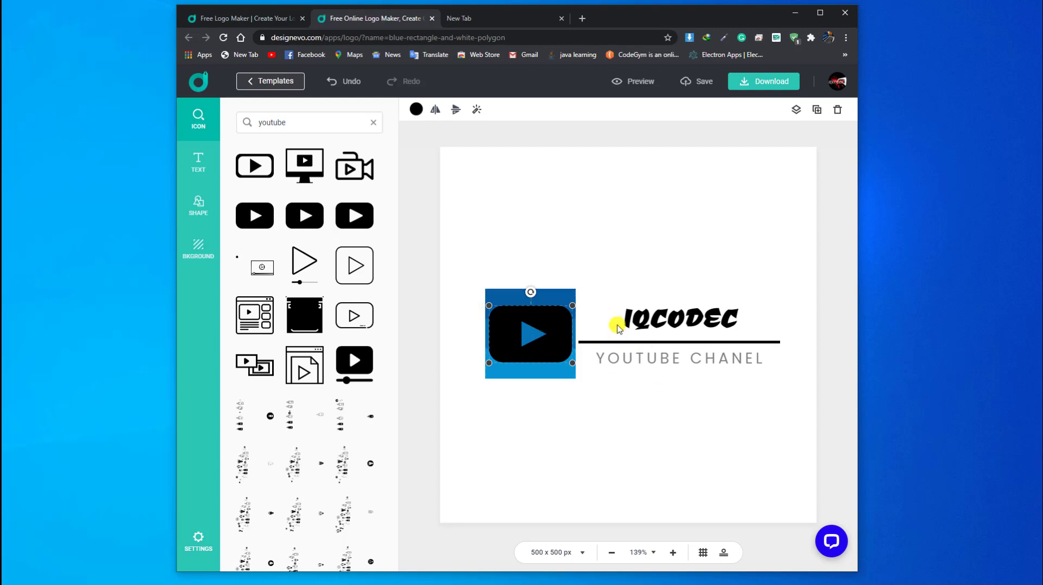
- Try recolouring all logo elements together in light orange, red and black, and undo the colour changes
left_click_drag(429, 247, 787, 412)
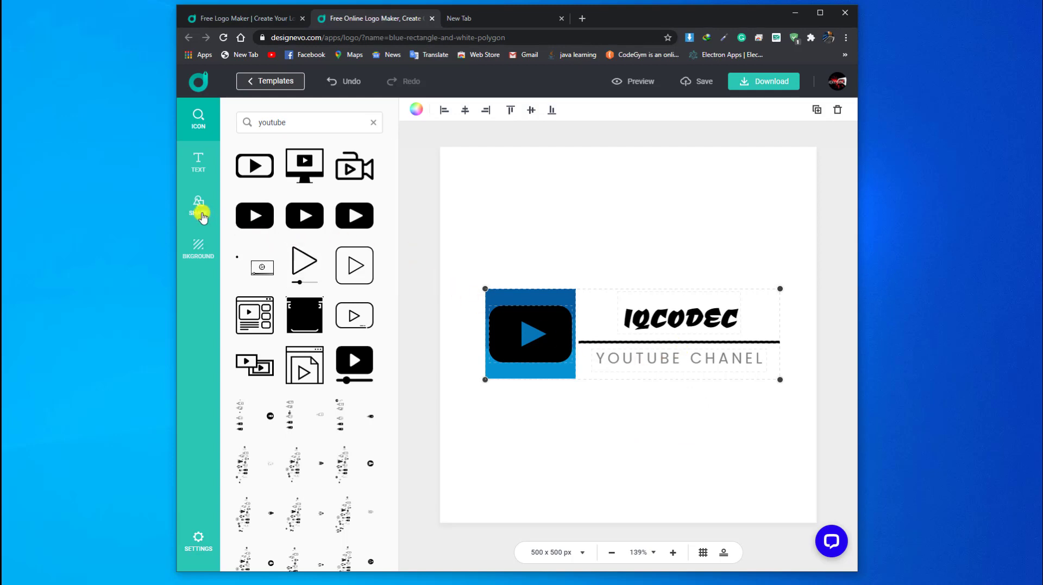
left_click(202, 214)
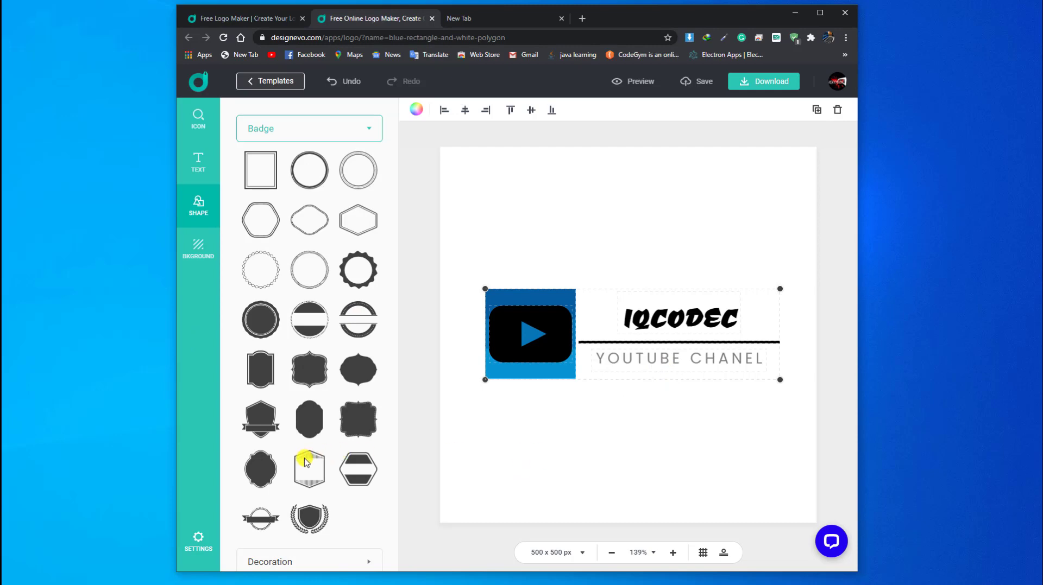
scroll(303, 461, "down", 1)
scroll(304, 462, "down", 1)
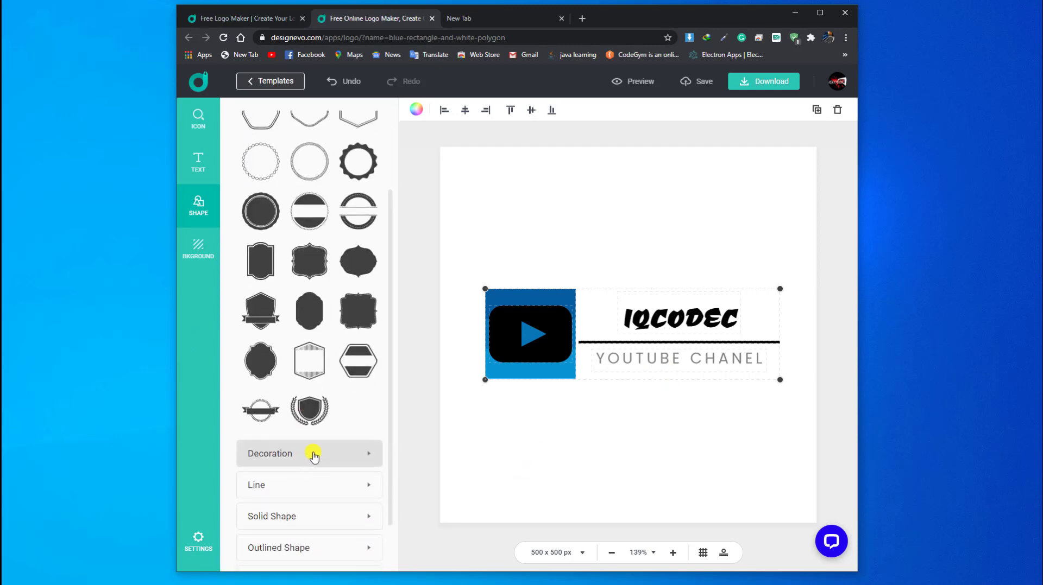
left_click(416, 110)
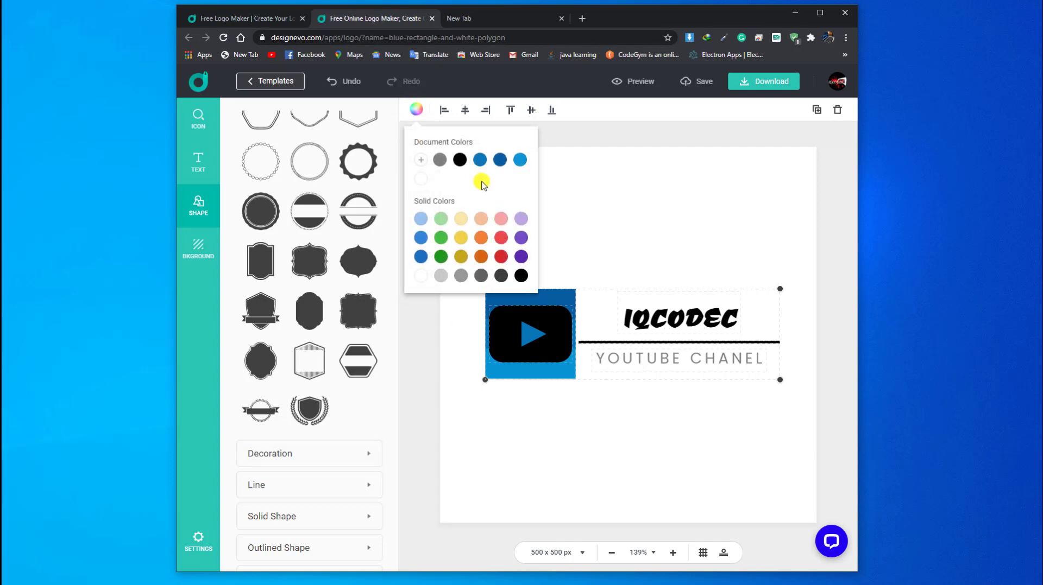
left_click(481, 218)
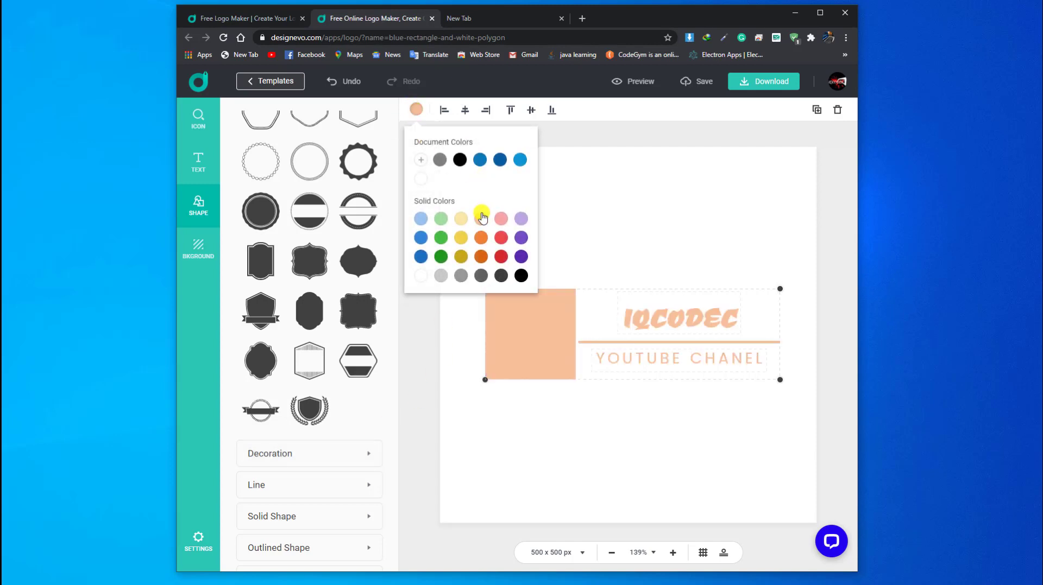
left_click(505, 237)
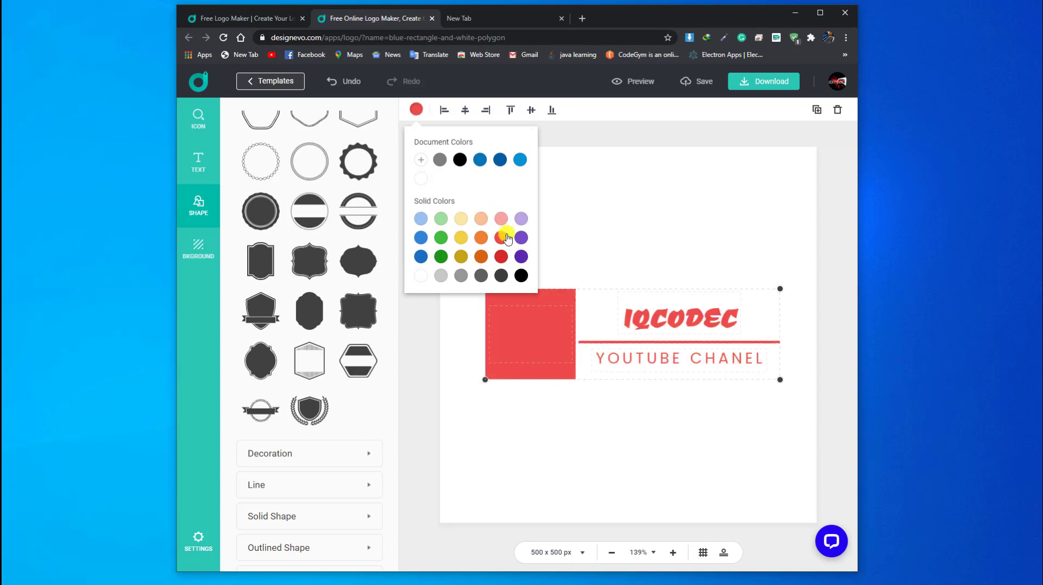
left_click(460, 161)
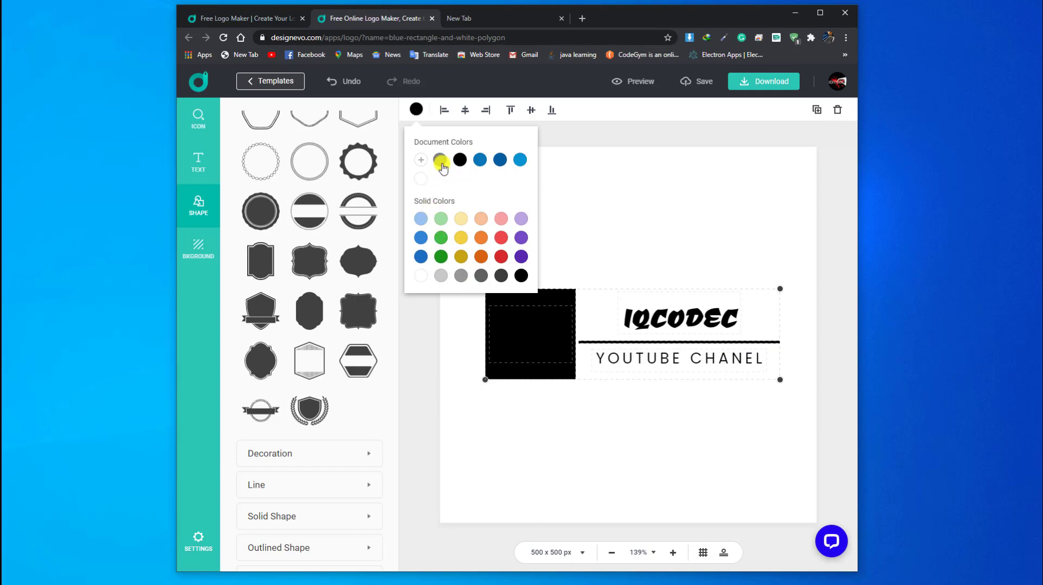
left_click(331, 82)
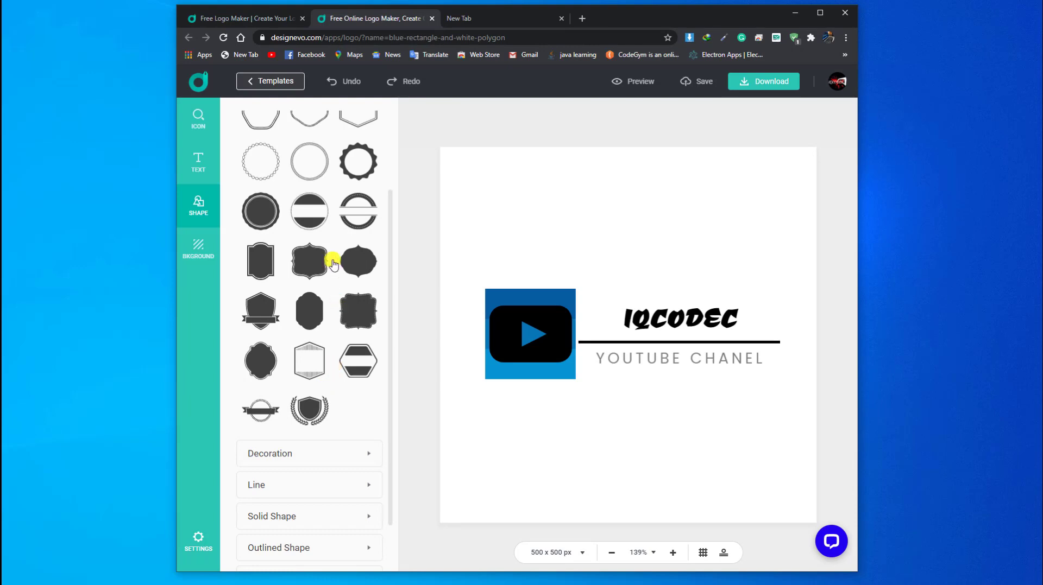
- Add the BETA badge from the Symbol shapes and move it just below the right end of the slogan
scroll(333, 261, "up", 3)
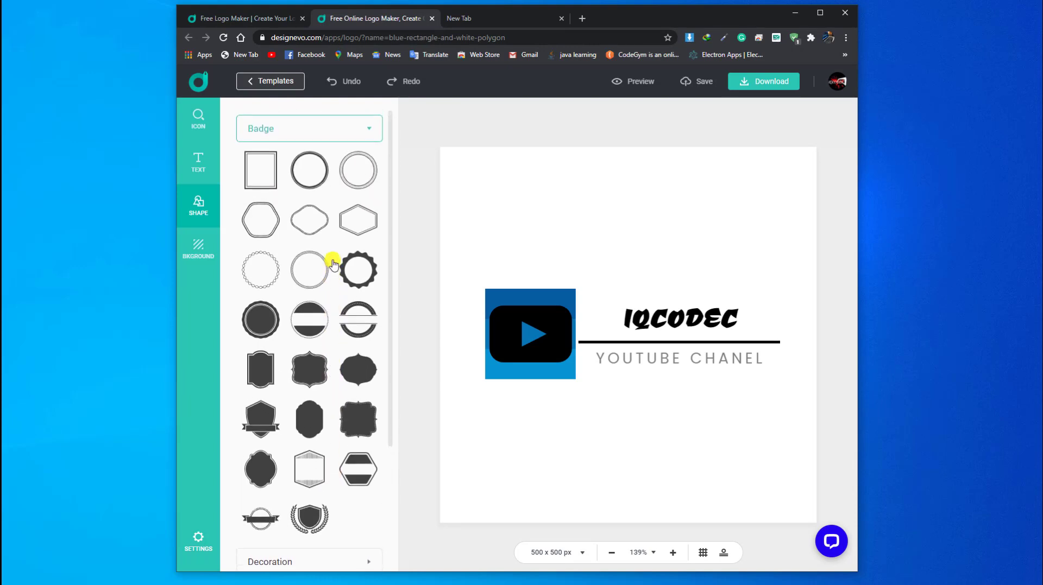
left_click(348, 132)
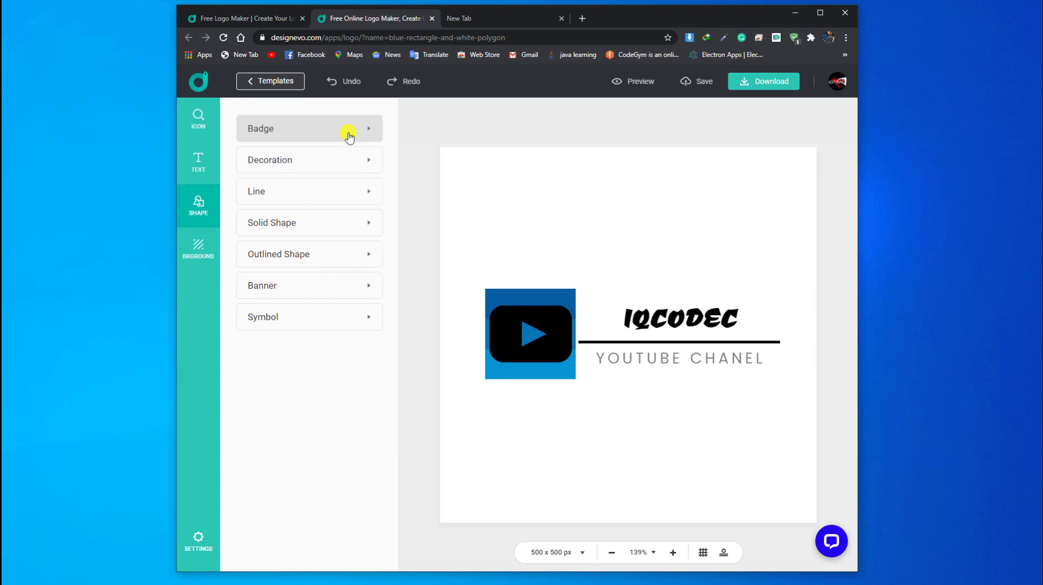
left_click(342, 191)
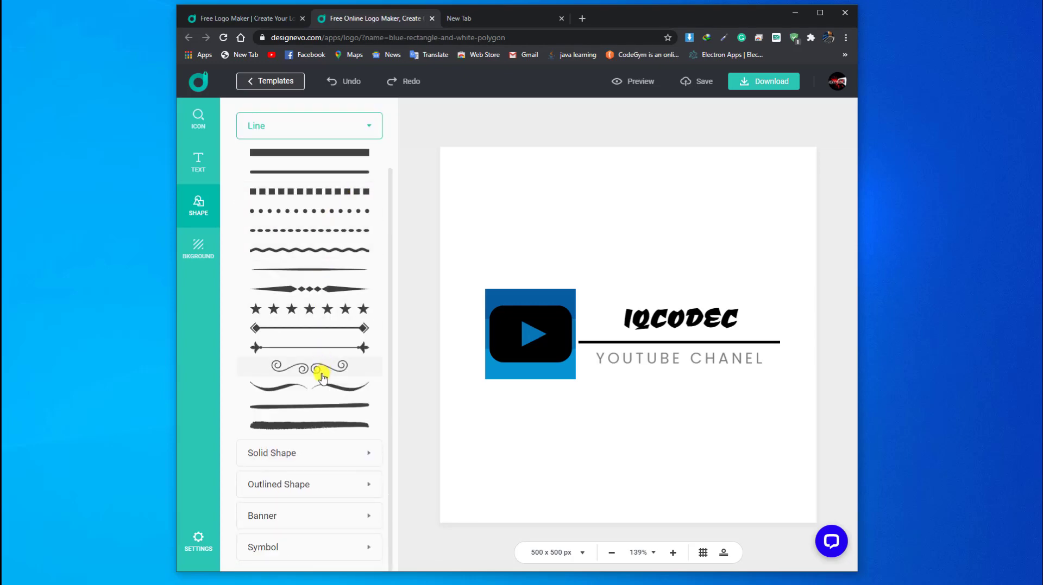
left_click(350, 458)
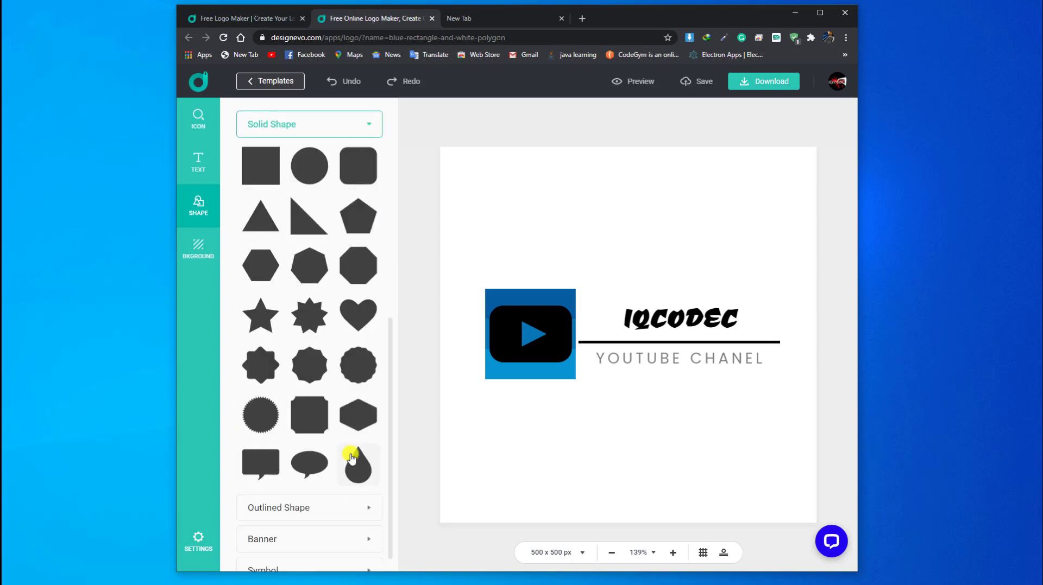
scroll(353, 497, "down", 1)
left_click(354, 508)
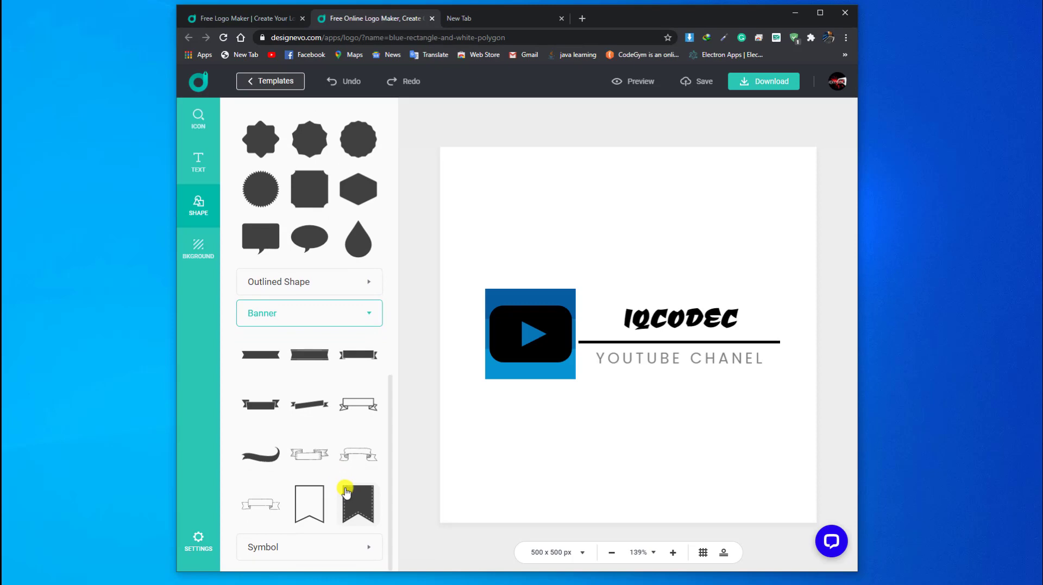
left_click(333, 546)
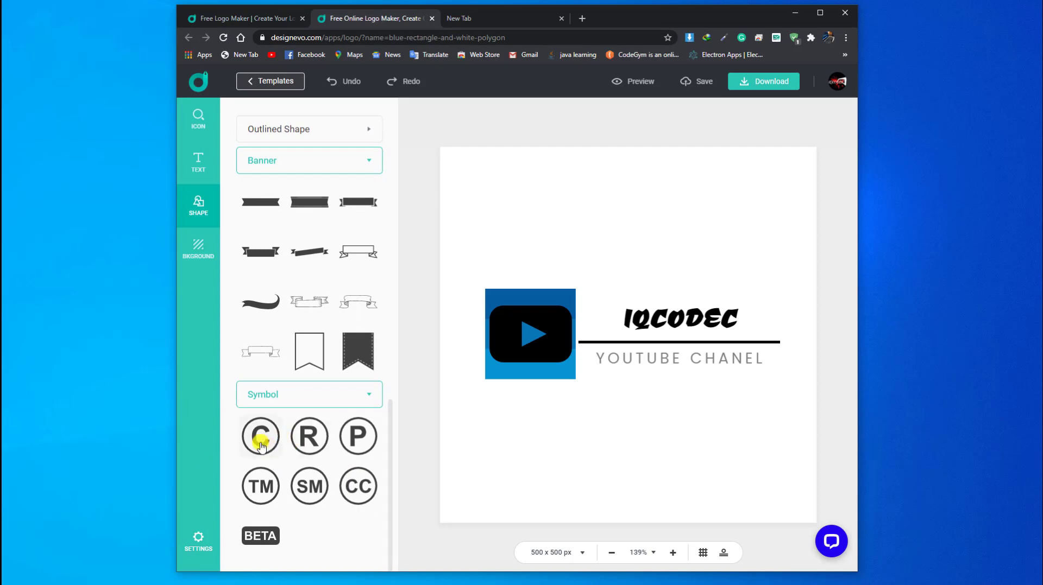
left_click(264, 534)
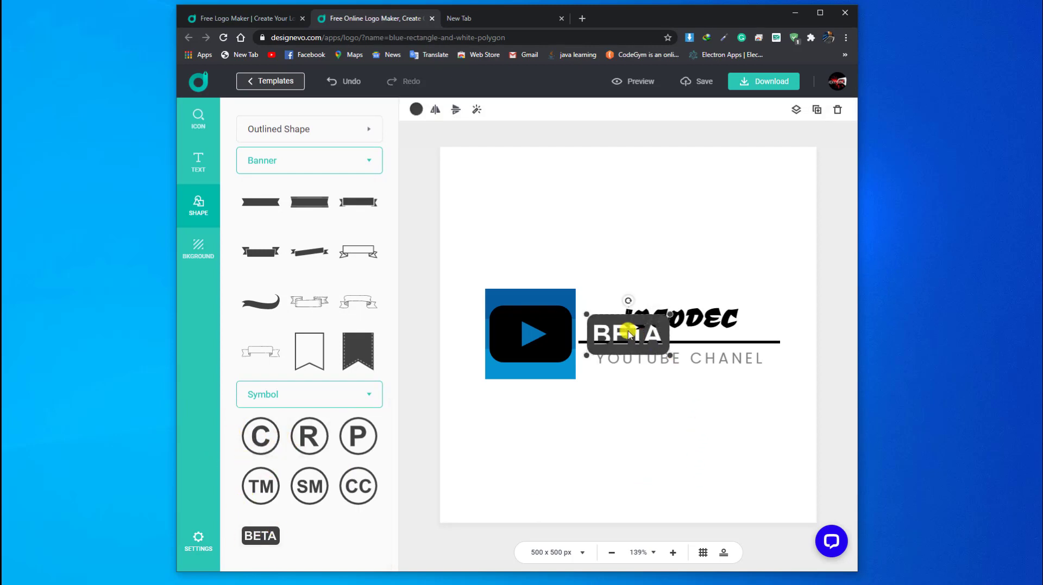
left_click_drag(642, 328, 766, 386)
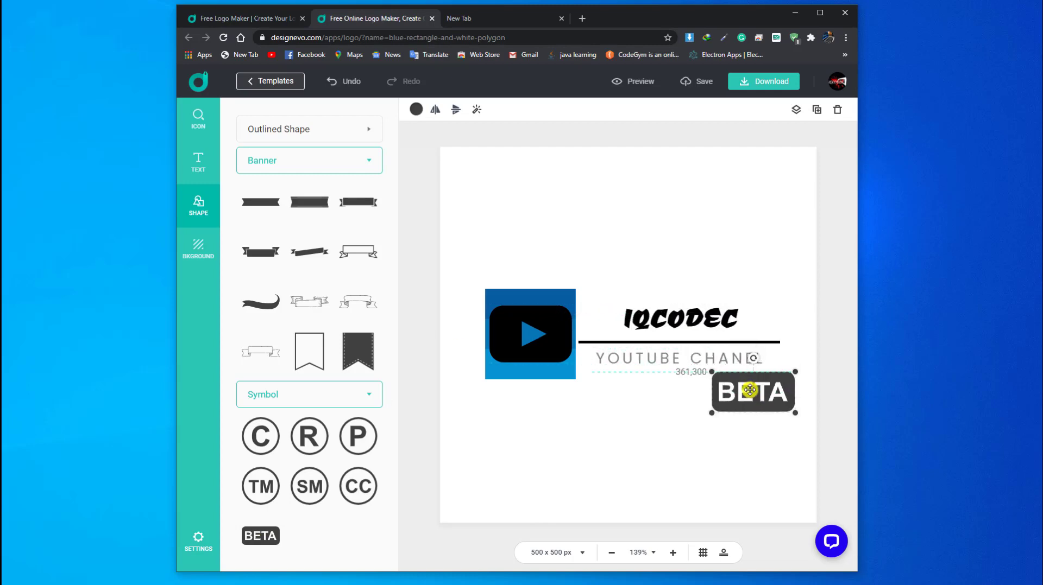
- Move the IQCODEC name beside the blue square, then shrink the BETA badge and place it right after the name above the line
left_click(687, 322)
left_click_drag(688, 320, 645, 324)
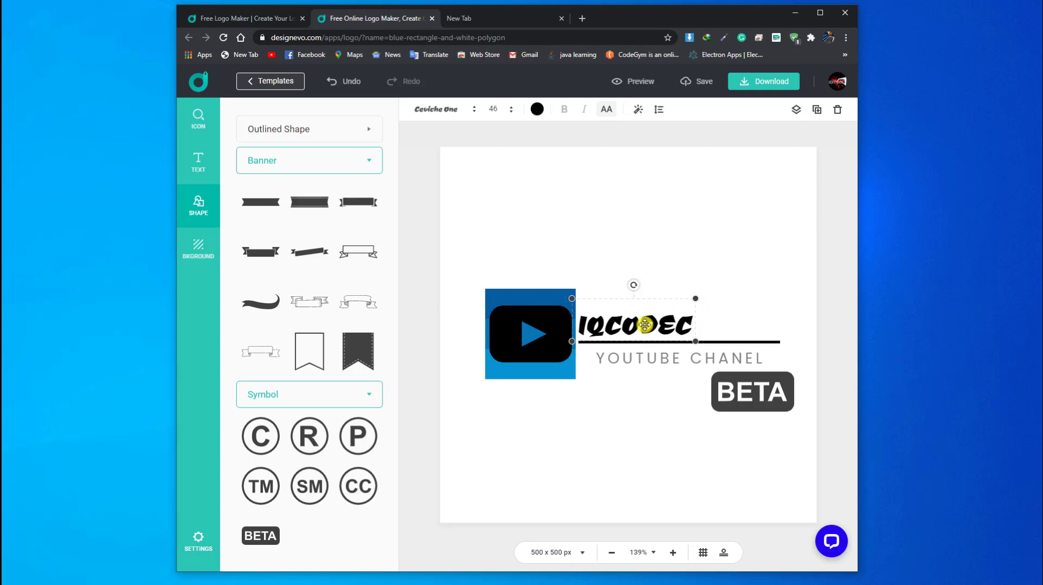
left_click(753, 390)
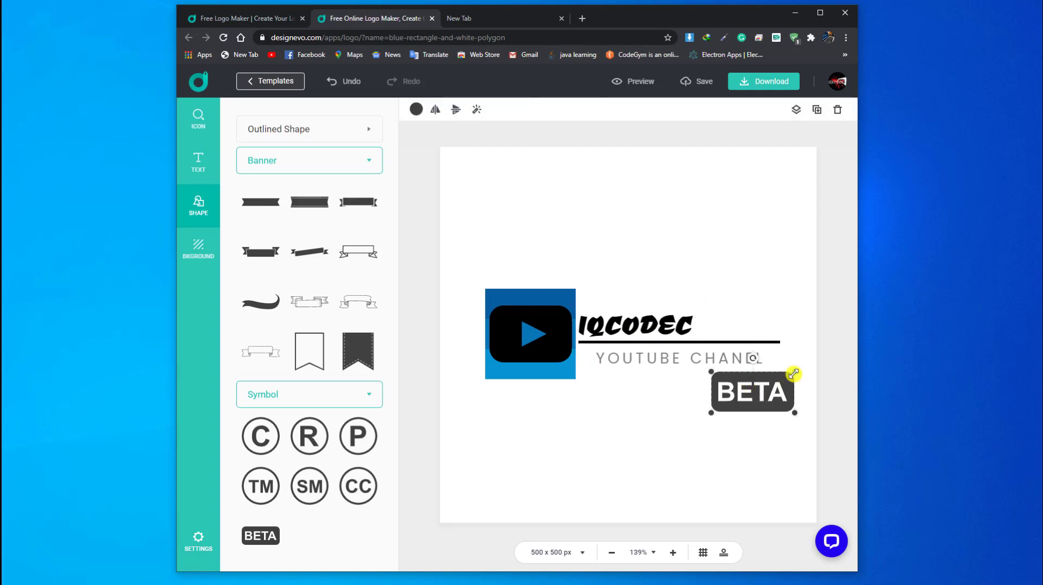
left_click_drag(794, 374, 738, 325)
left_click(748, 308)
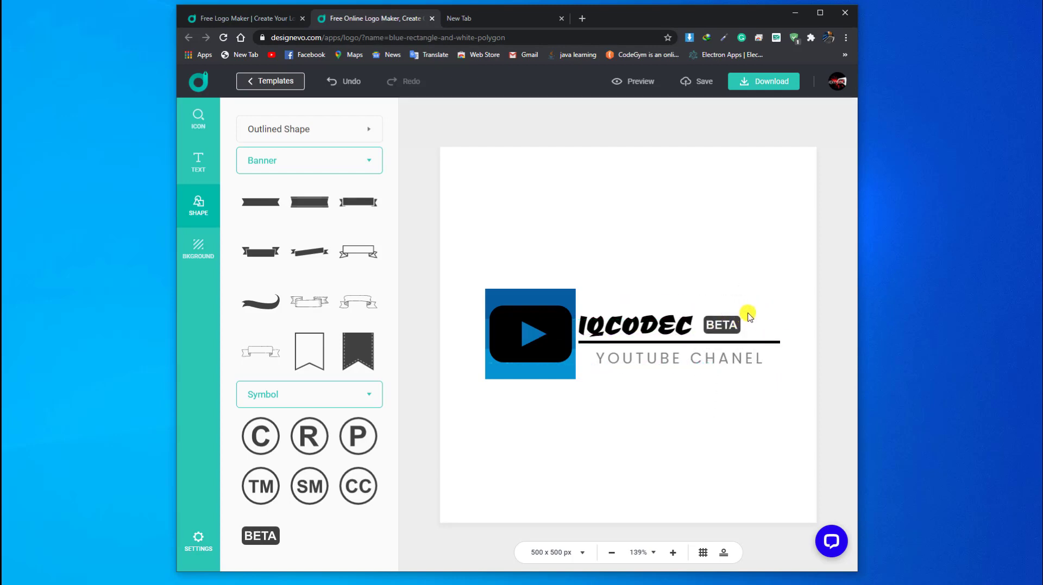
- Add the copyright symbol, shrink it to about 12 by 12, and place it at the upper right corner of the IQCODEC name
left_click(260, 439)
left_click(674, 296)
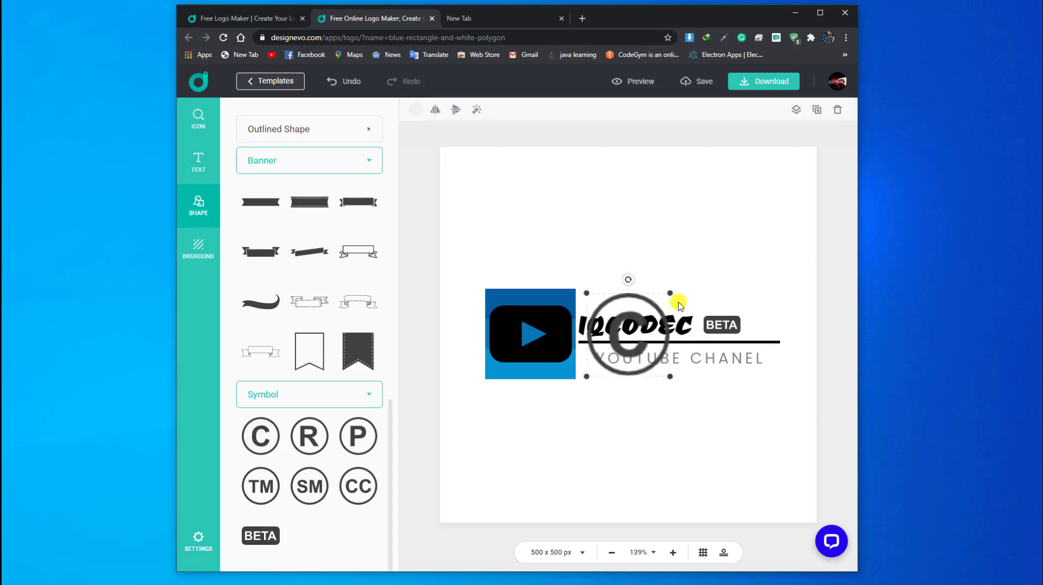
left_click_drag(671, 292, 592, 372)
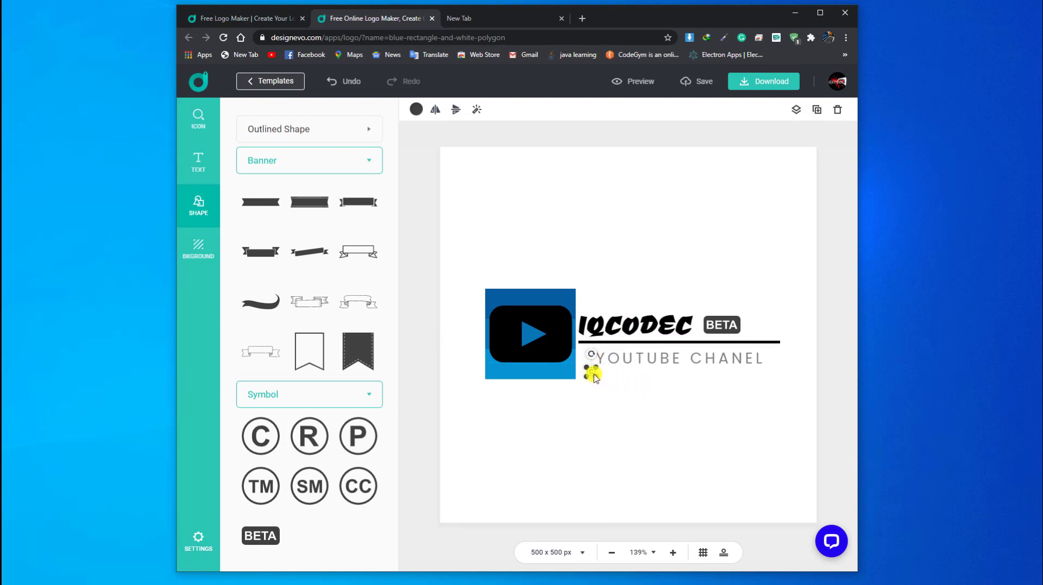
left_click(592, 372)
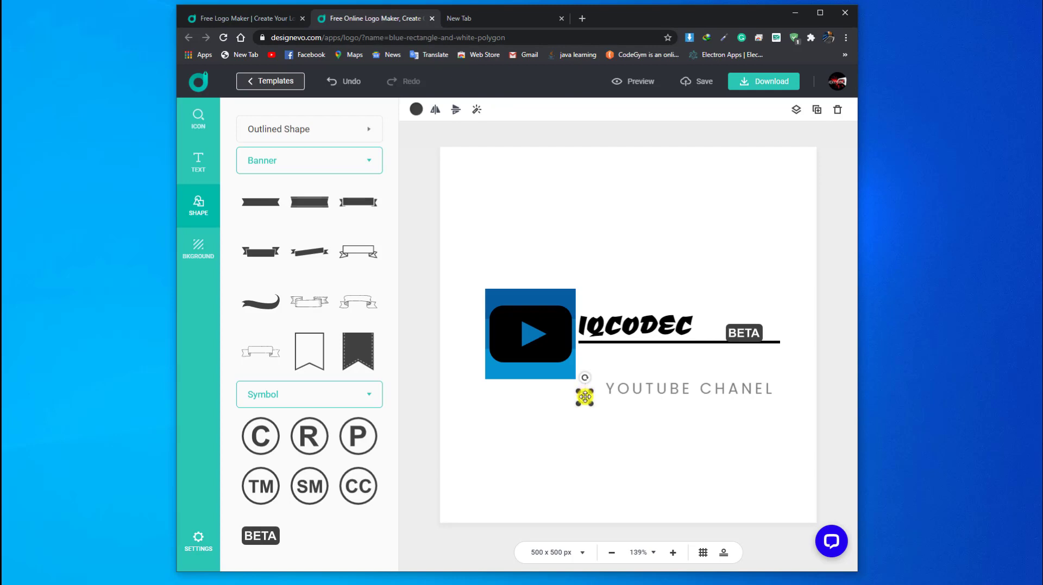
left_click(586, 400)
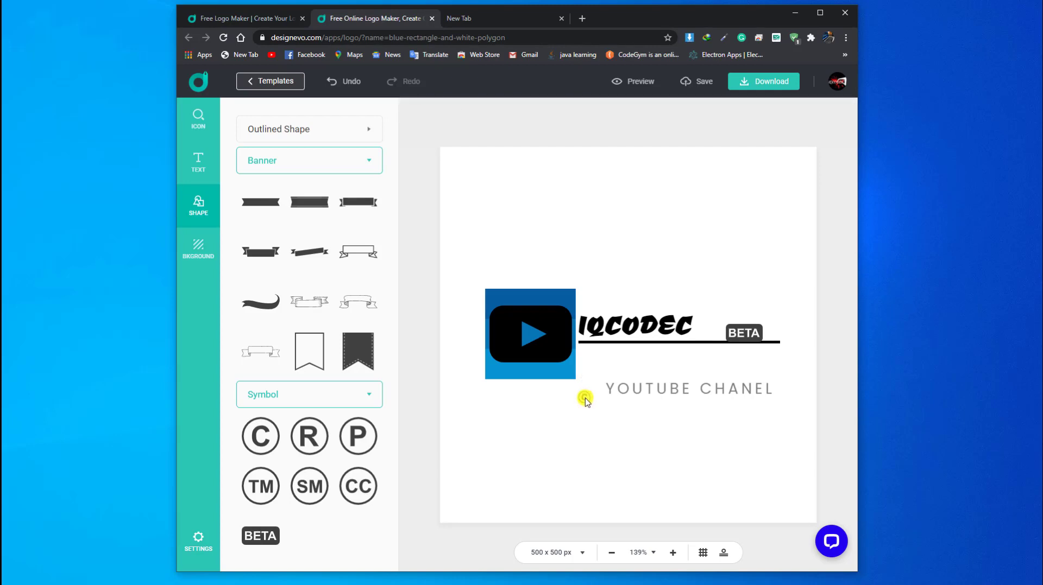
left_click(584, 397)
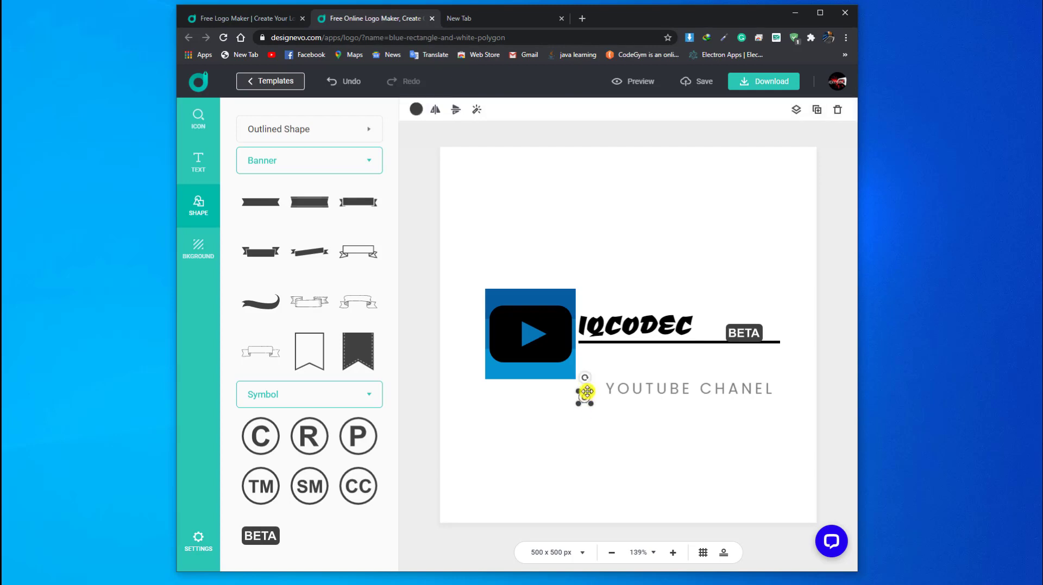
left_click_drag(587, 391, 702, 310)
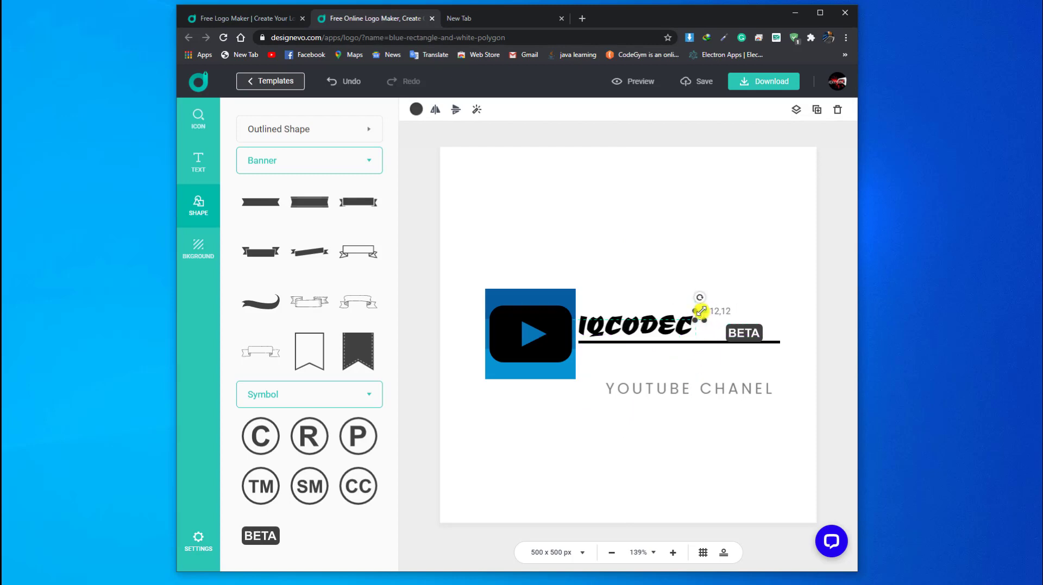
- Enlarge the BETA badge slightly and position it just above the line, beside the copyright symbol
left_click(744, 334)
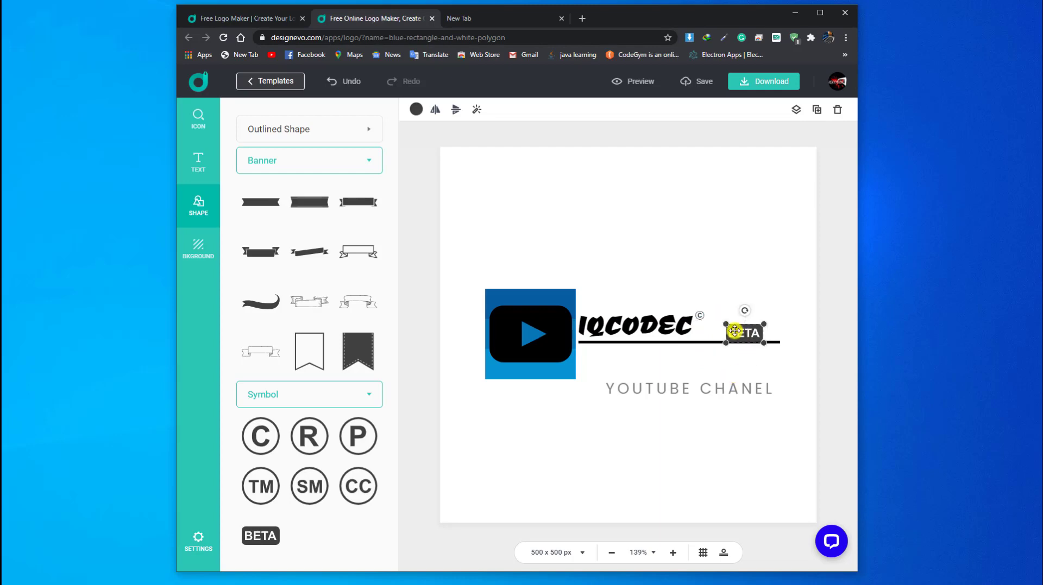
left_click_drag(726, 324, 711, 302)
left_click_drag(745, 333, 743, 328)
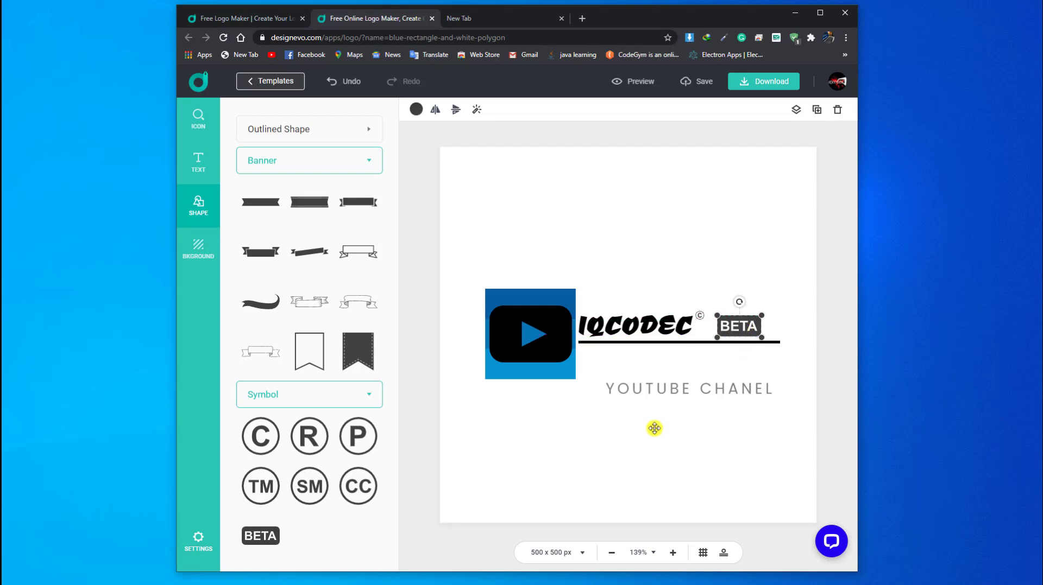
- Move the YOUTUBE CHANEL slogan up and slightly left so it sits just below the black line under the IQCODEC name
left_click_drag(678, 390, 660, 372)
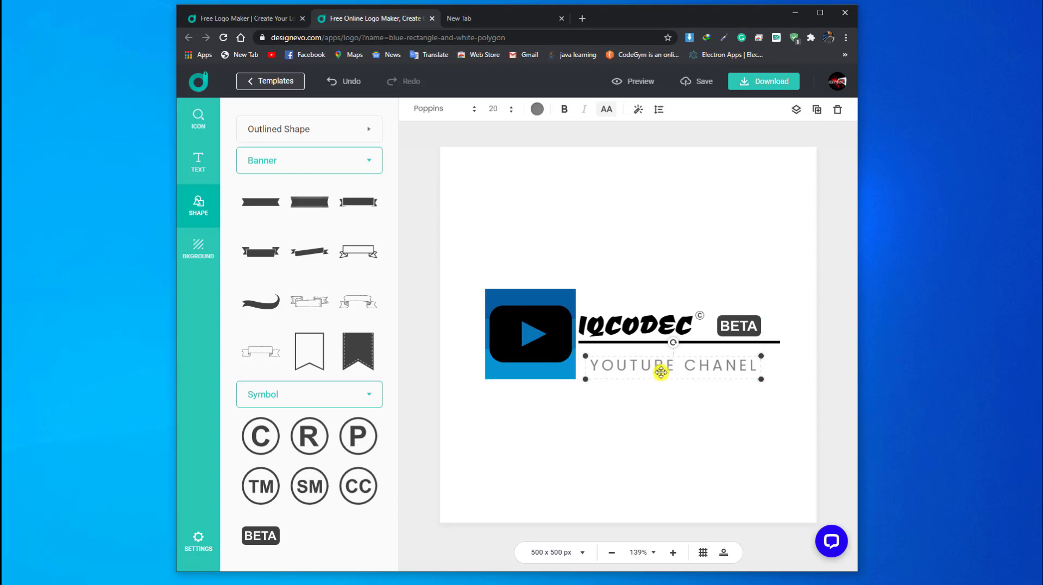
left_click(623, 488)
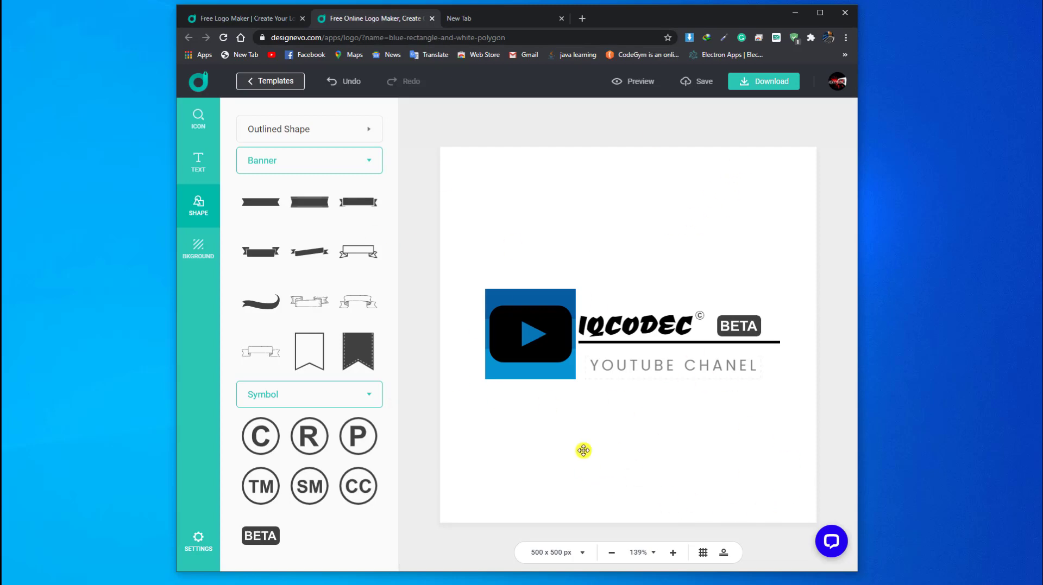
- Download the low-resolution free version of the logo, agreeing to give credit, and dismiss the review request
left_click(765, 81)
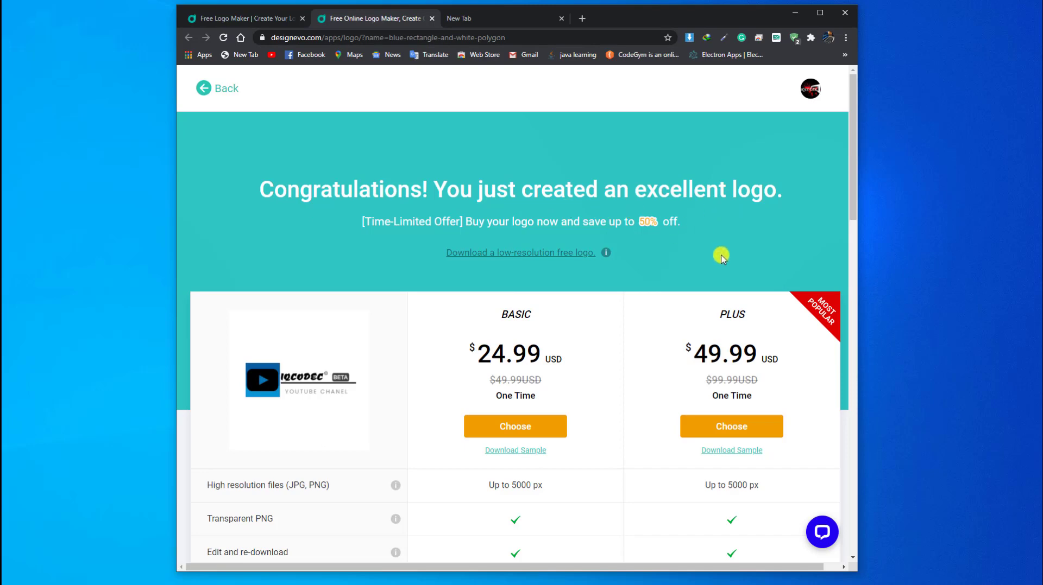
scroll(654, 380, "down", 1)
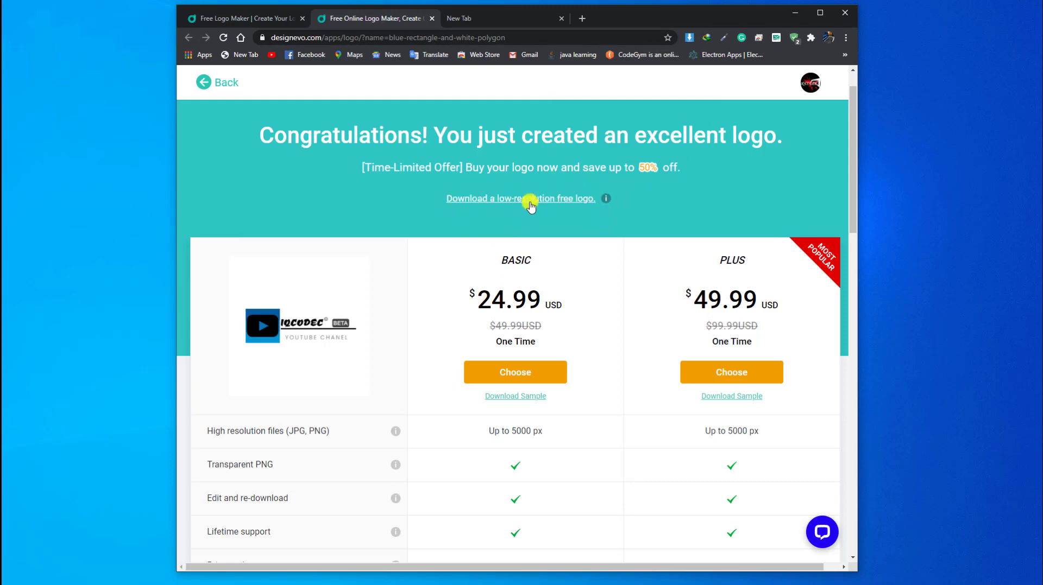
left_click(530, 204)
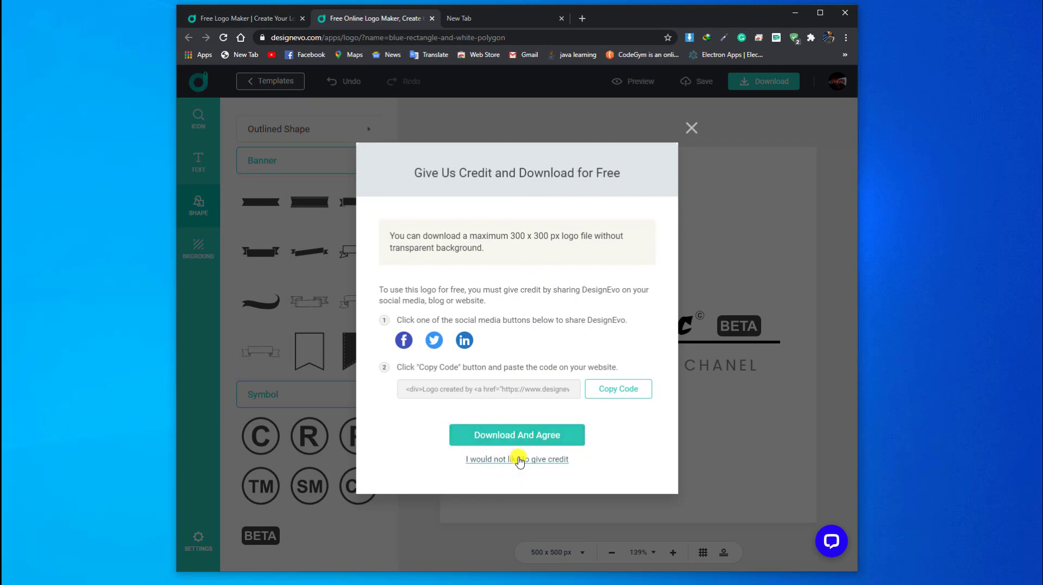
left_click(526, 440)
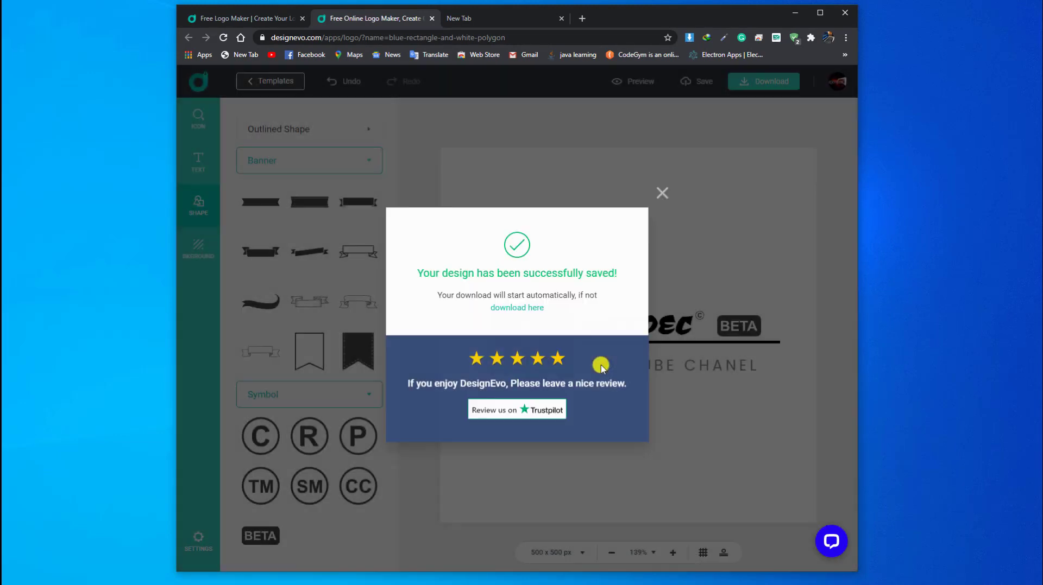
left_click(662, 192)
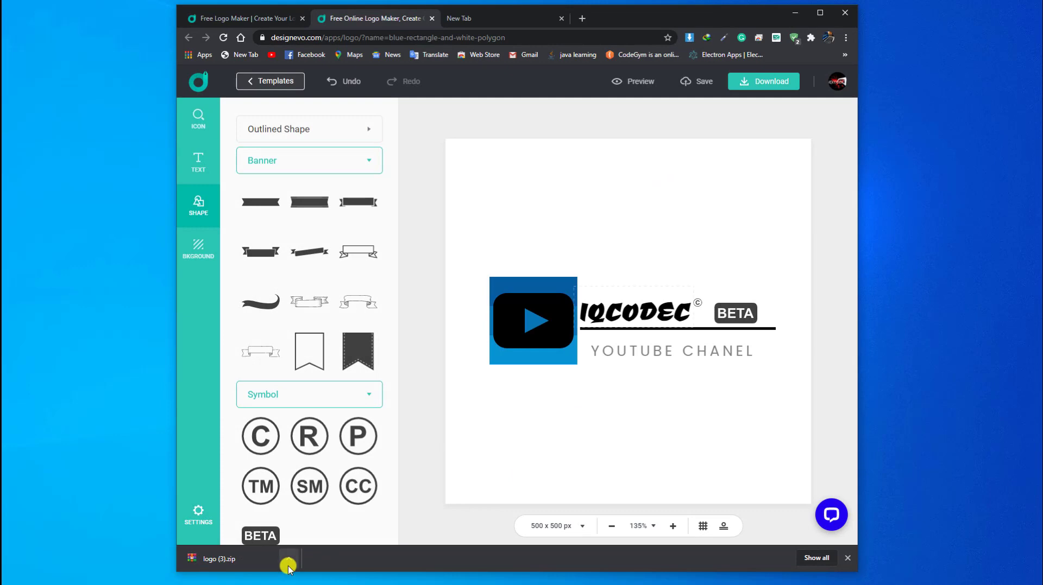
- Show the downloaded logo (3).zip in its folder, and open the archive's logo image to check it before closing the viewer and archive windows
left_click(288, 564)
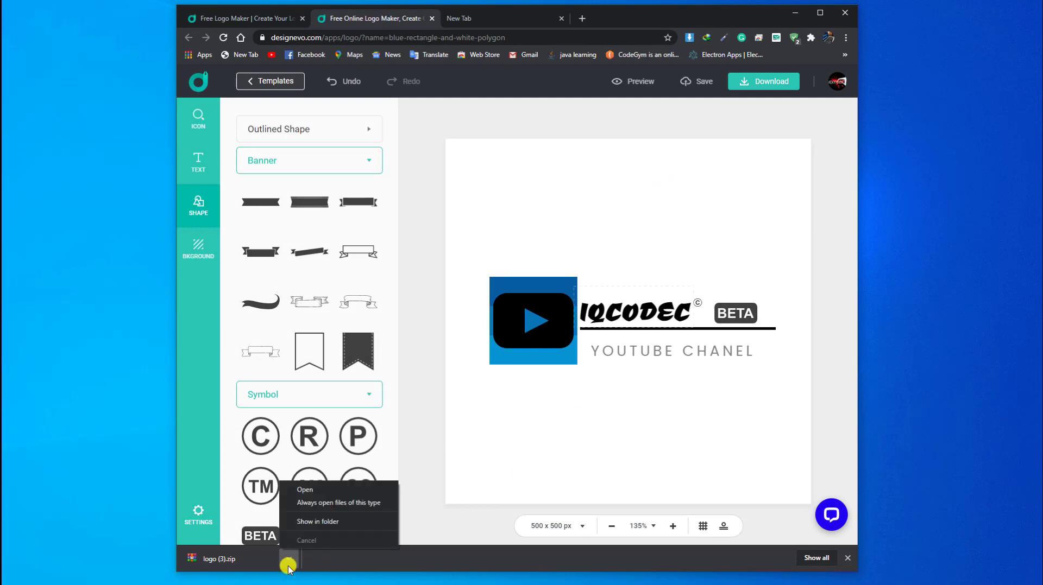
left_click(325, 522)
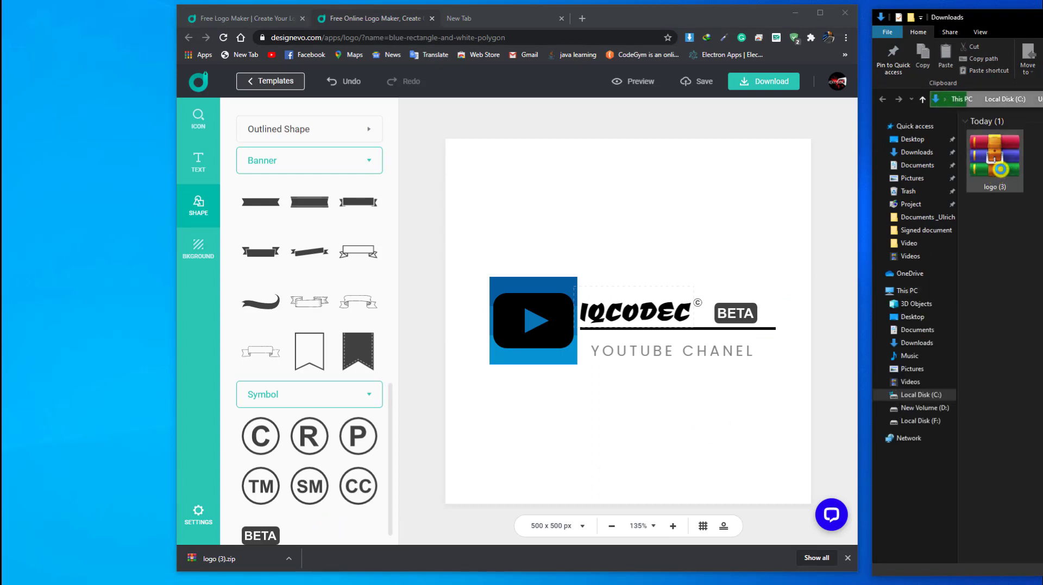
left_click(998, 166)
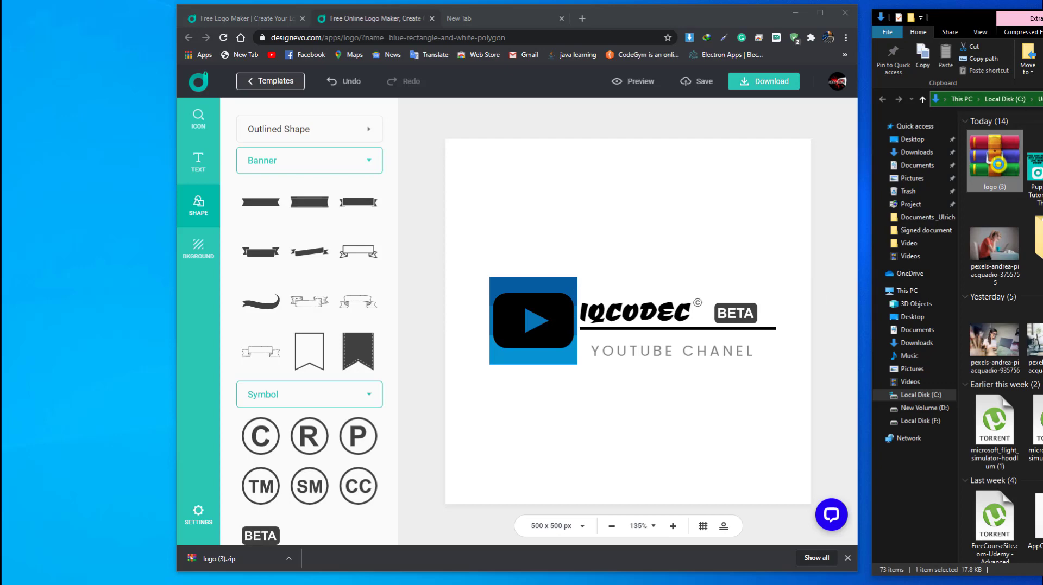
double_click(998, 165)
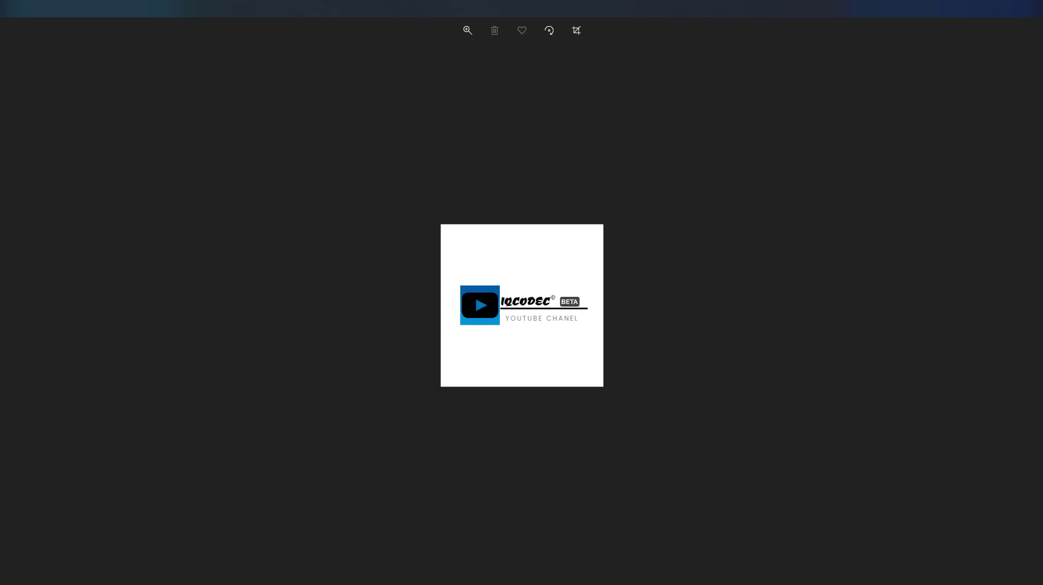
key("super+Down")
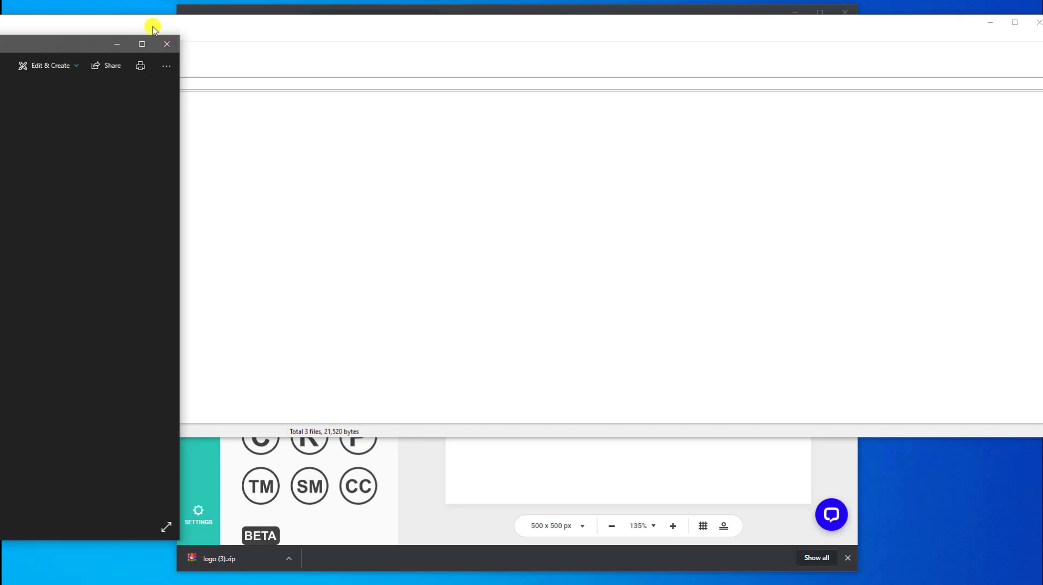
left_click(169, 46)
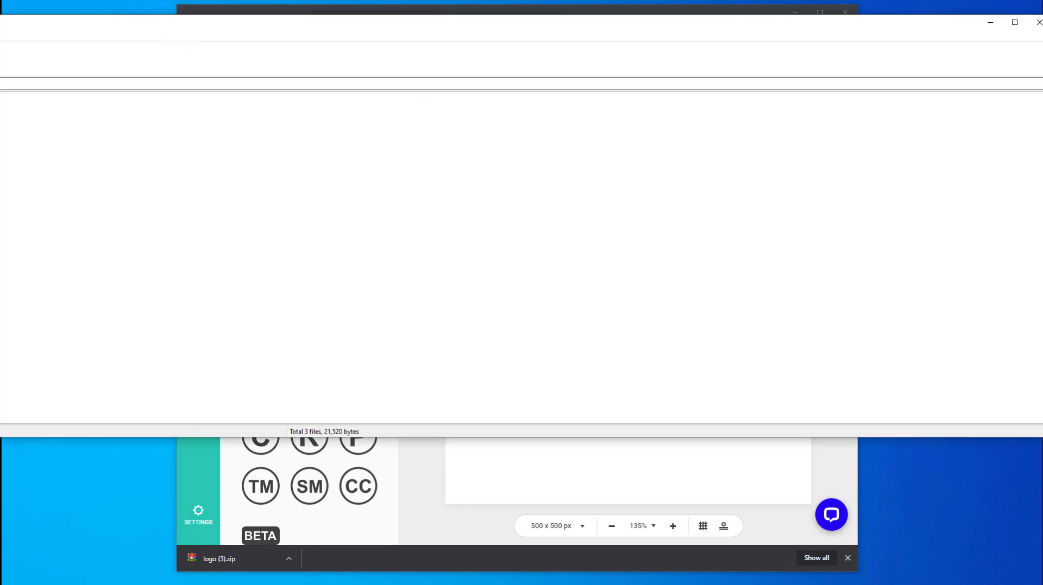
left_click(1034, 33)
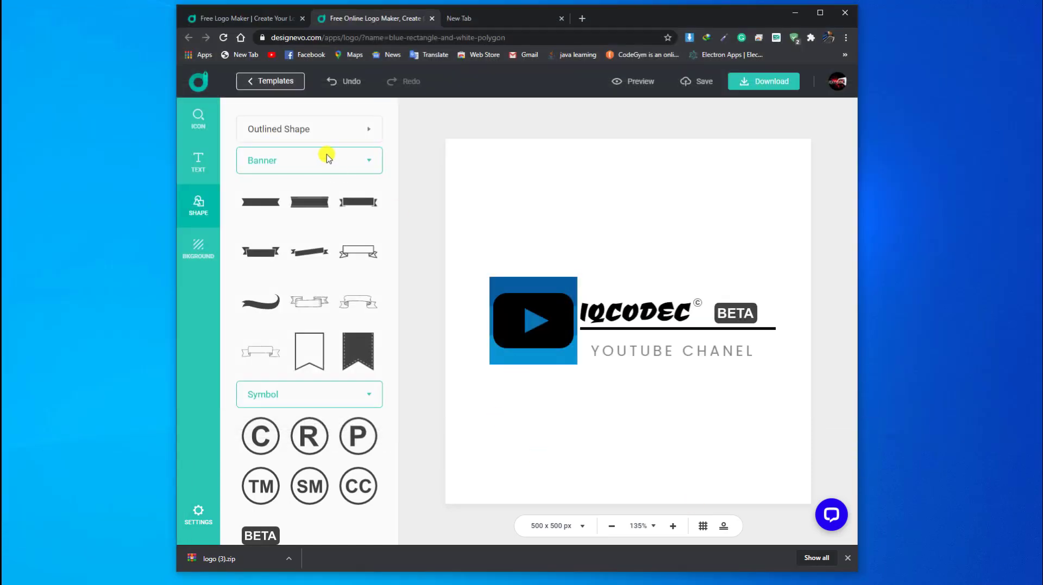
- Open the DesignEvo home page in a separate tab, returning to the logo editor and dismissing the browser's downloads bar
left_click(205, 87)
left_click(379, 16)
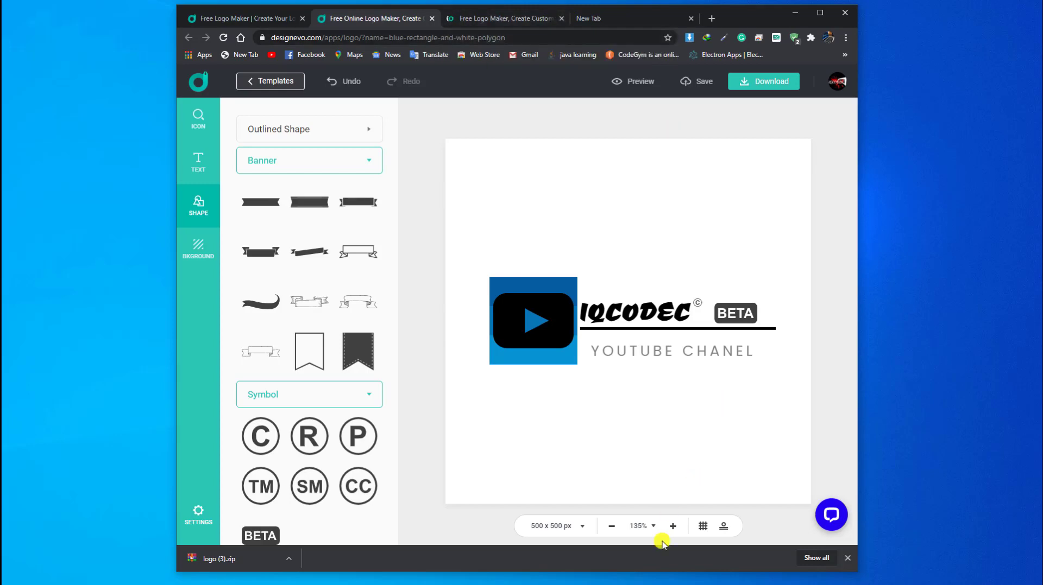
left_click(847, 558)
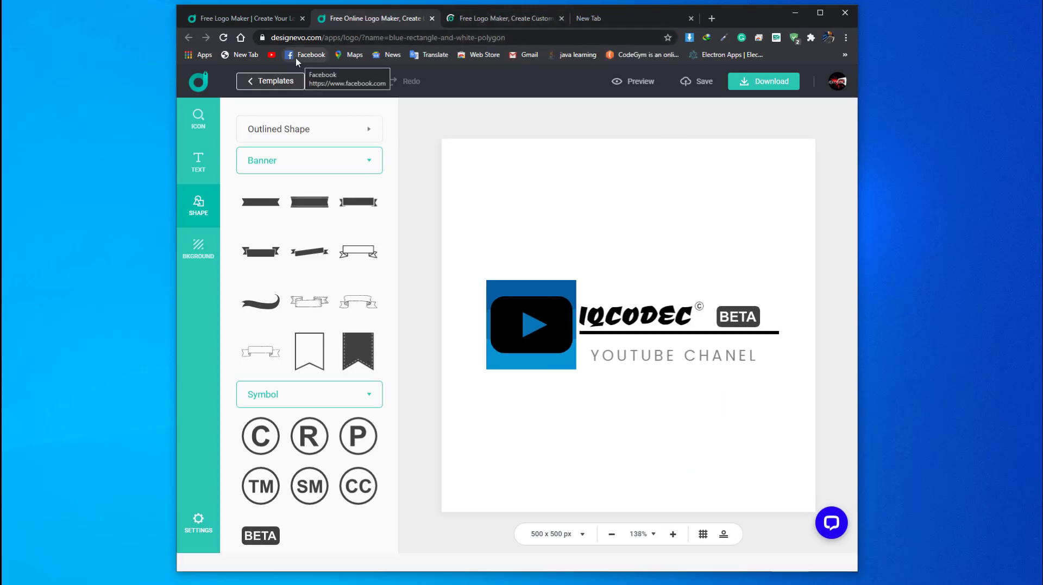